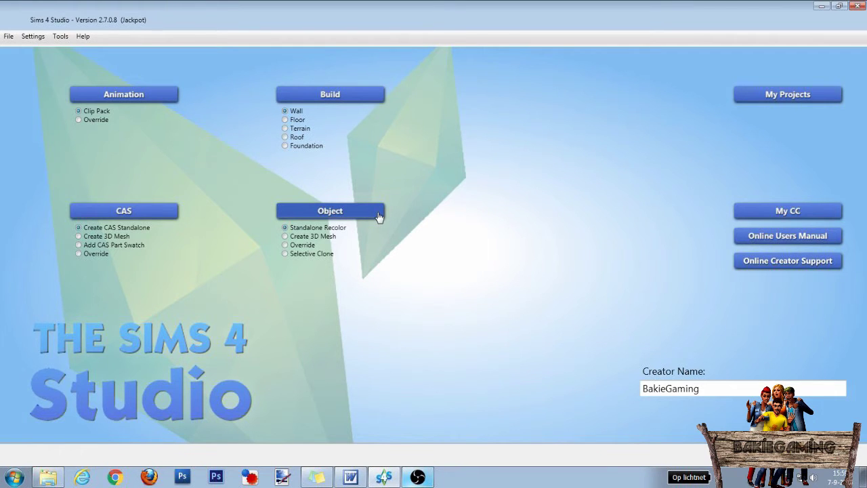
Clone the A50E glass shower cabinet as a standalone recolor, saved as BakieGaming_Tutorial_ChangeInteractionText_Shower.package.
{"action": "left_click", "coordinate": [378, 214]}
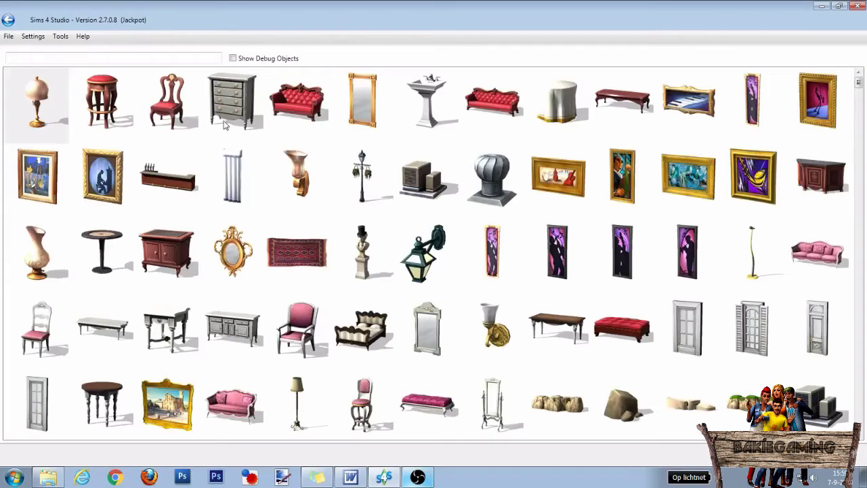
{"action": "left_click", "coordinate": [131, 59]}
{"action": "type", "text": "A50E"}
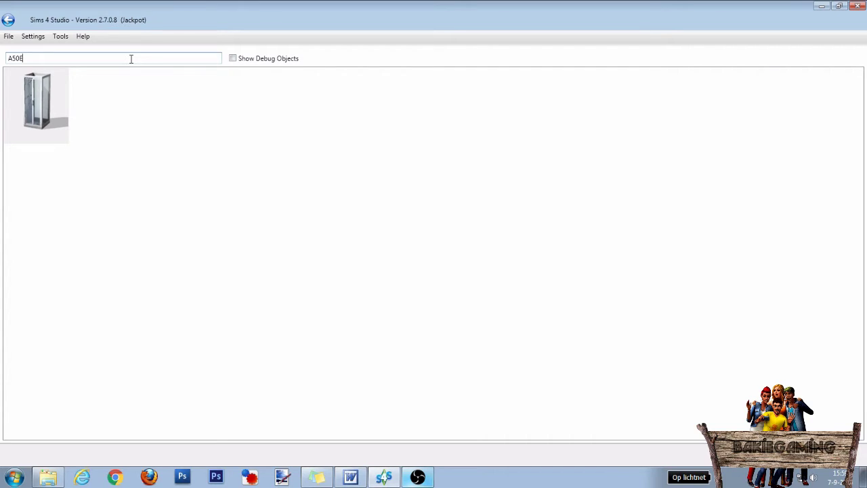
{"action": "left_click", "coordinate": [51, 98]}
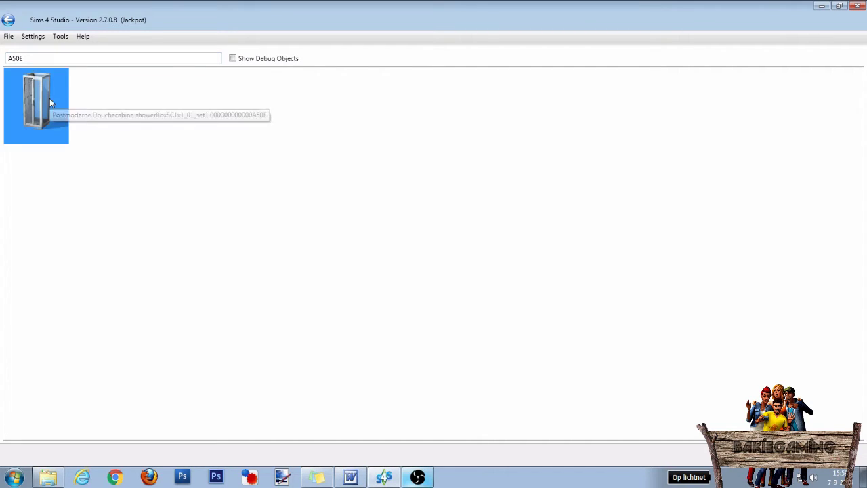
{"action": "left_click", "coordinate": [705, 384]}
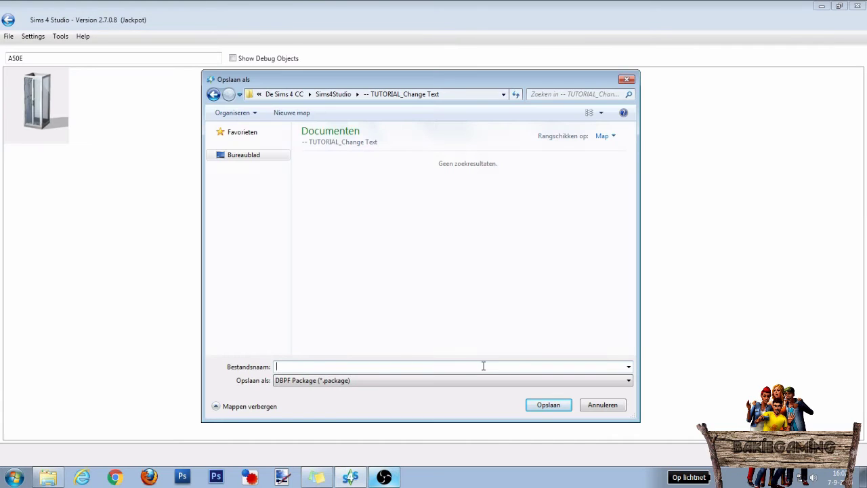
{"action": "type", "text": "BakieGaming_Tutorial_ChangeInteractionText_Shower"}
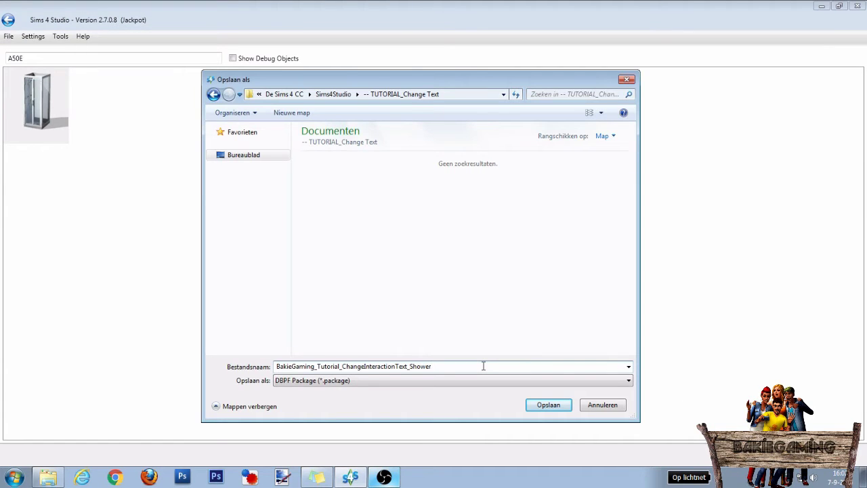
{"action": "left_click", "coordinate": [546, 407]}
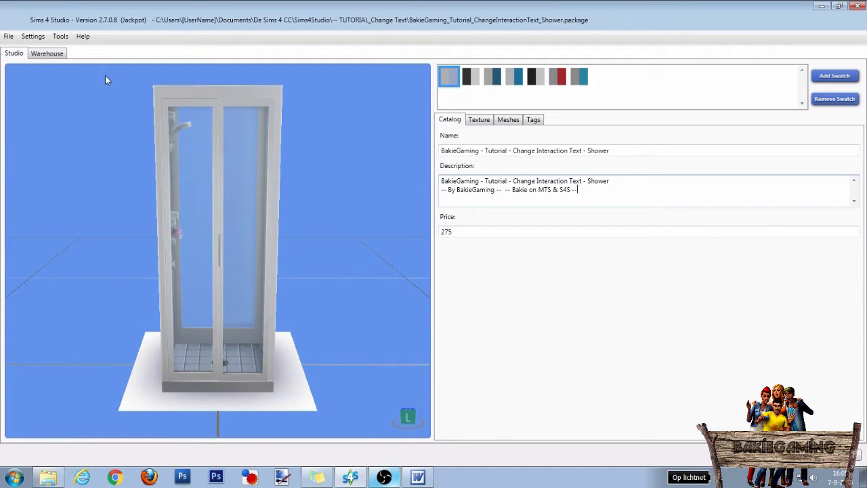
Copy the Tuning value object_ShowerSC1x1_01 from the first Object Definition in the Warehouse.
{"action": "left_click", "coordinate": [54, 56]}
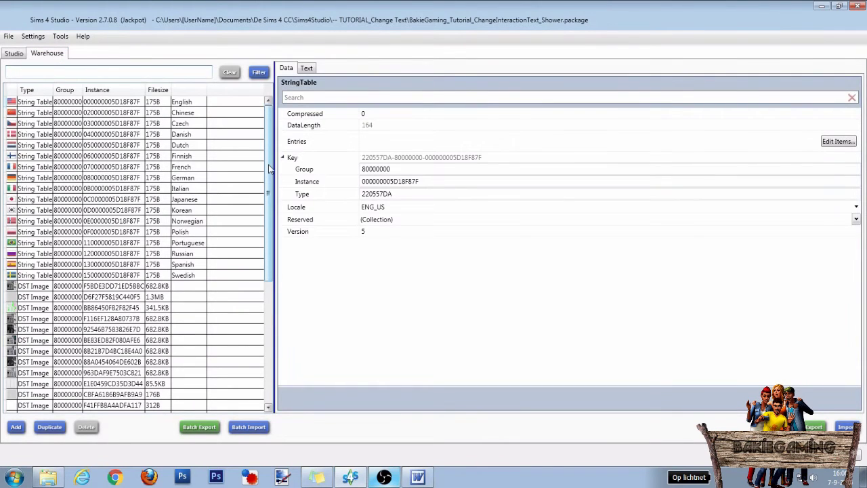
{"action": "left_click_drag", "start_coordinate": [269, 178], "coordinate": [271, 300]}
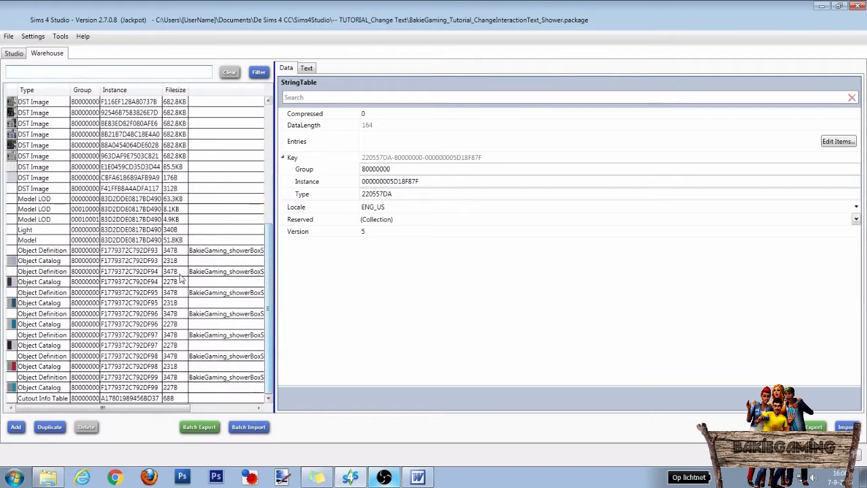
{"action": "left_click", "coordinate": [42, 251]}
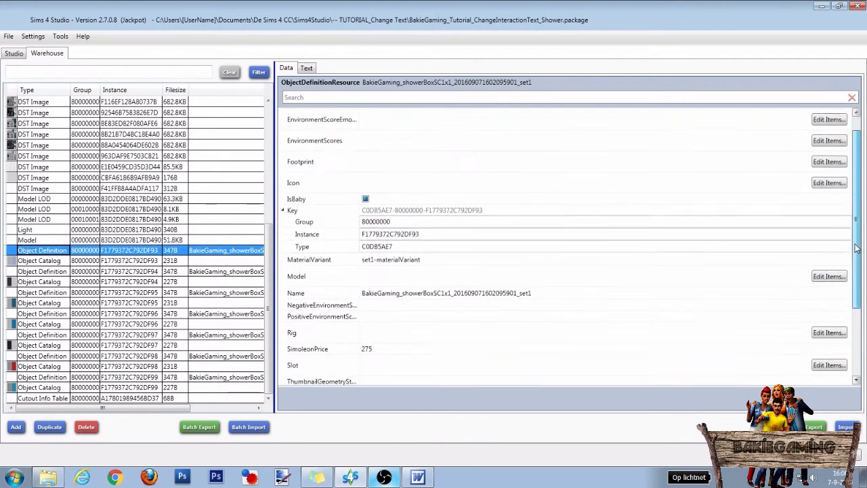
{"action": "scroll", "coordinate": [743, 313], "scroll_direction": "down", "scroll_amount": 5}
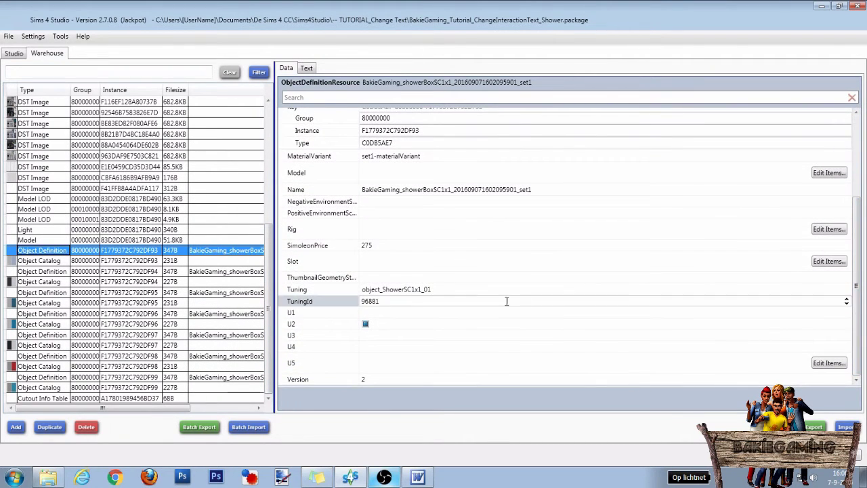
{"action": "left_click_drag", "start_coordinate": [441, 289], "coordinate": [342, 292]}
{"action": "key", "text": "ctrl+c"}
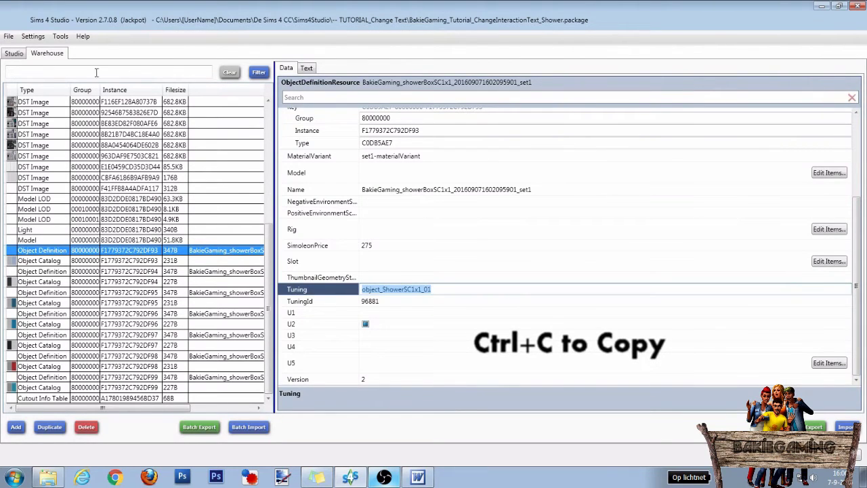
Extract the object/object_ShowerSC1x1_01 tuning from the game into the current package.
{"action": "left_click", "coordinate": [61, 35]}
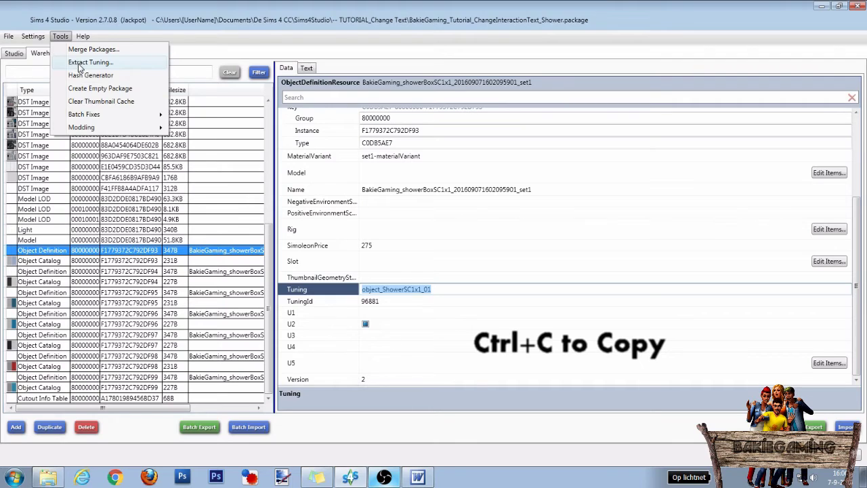
{"action": "left_click", "coordinate": [77, 62]}
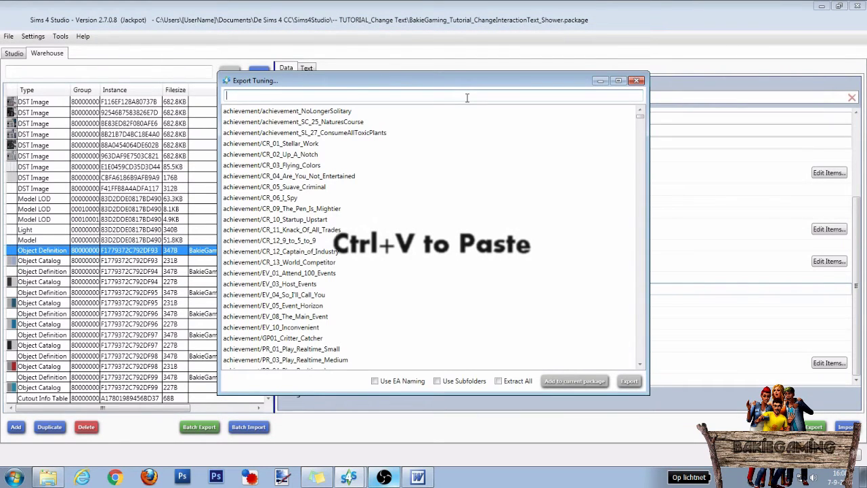
{"action": "key", "text": "ctrl+v"}
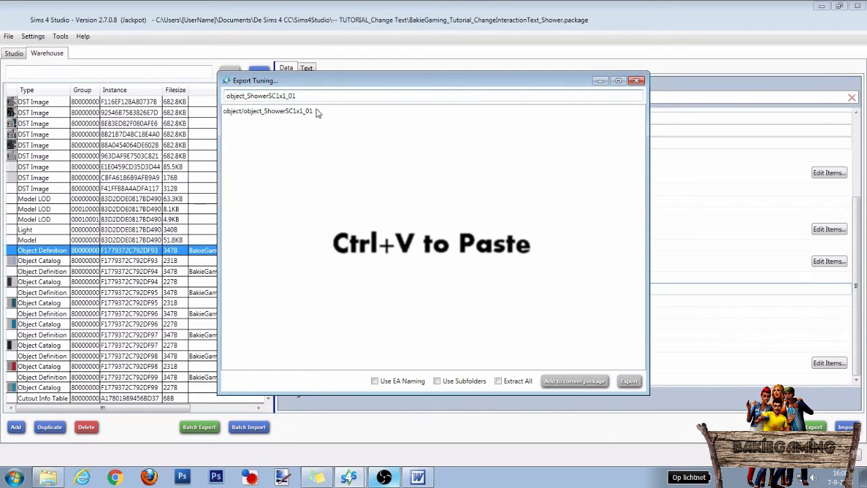
{"action": "left_click", "coordinate": [289, 113]}
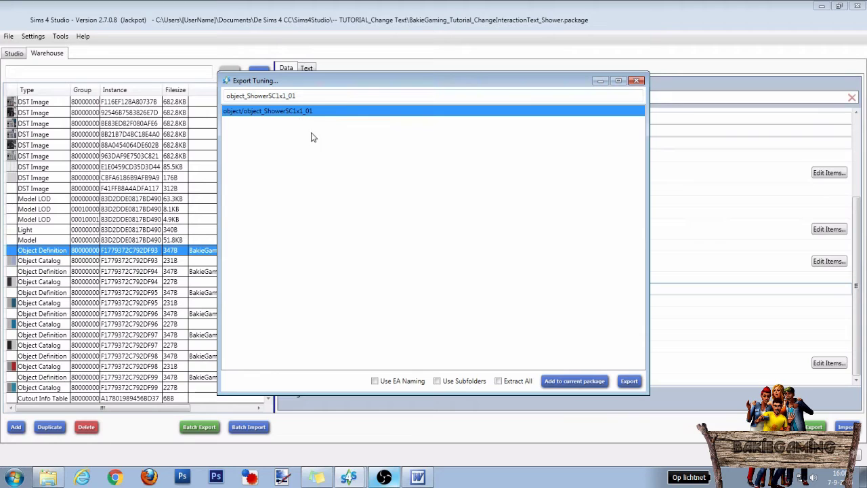
{"action": "left_click", "coordinate": [583, 384]}
{"action": "left_click", "coordinate": [636, 82]}
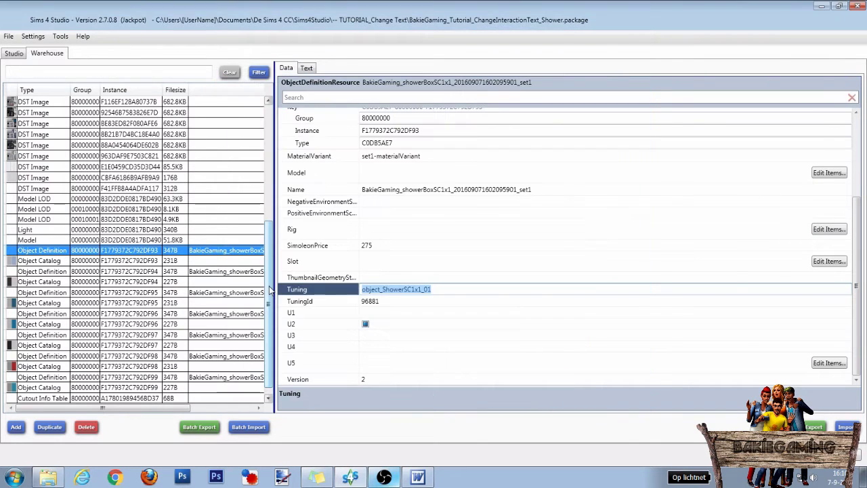
{"action": "scroll", "coordinate": [209, 329], "scroll_direction": "down", "scroll_amount": 1}
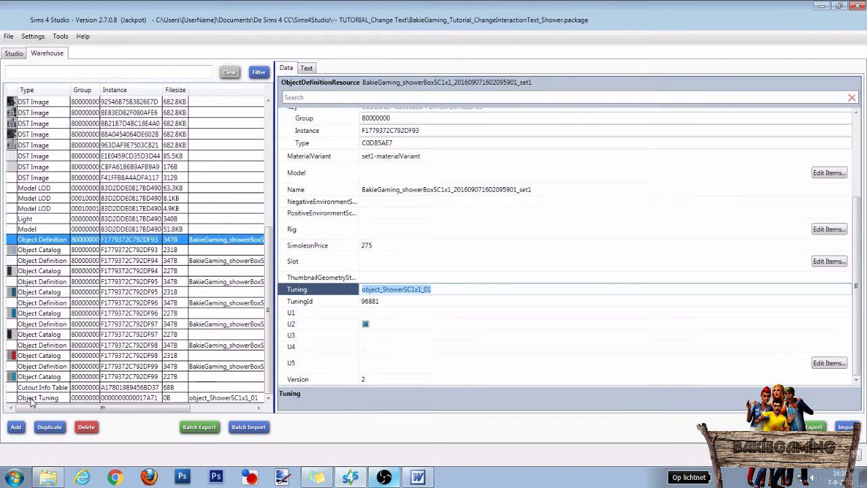
{"action": "left_click", "coordinate": [31, 401]}
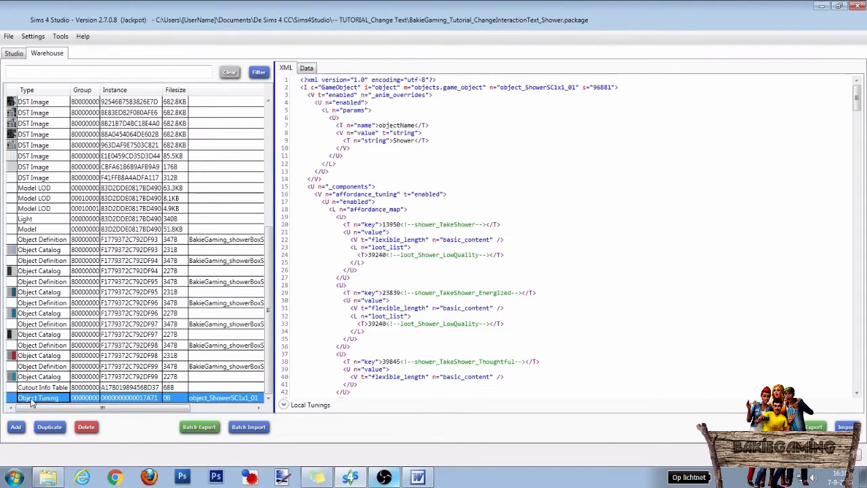
{"action": "left_click", "coordinate": [307, 68]}
{"action": "left_click", "coordinate": [494, 163]}
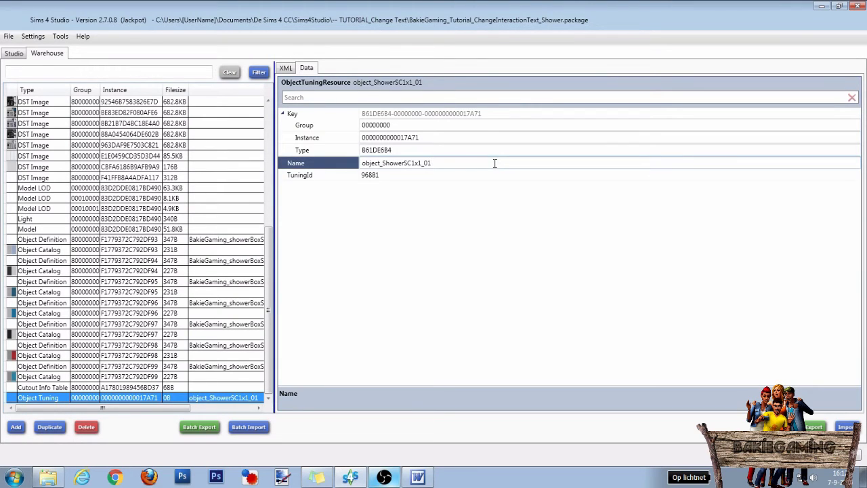
{"action": "left_click_drag", "start_coordinate": [493, 163], "coordinate": [353, 168]}
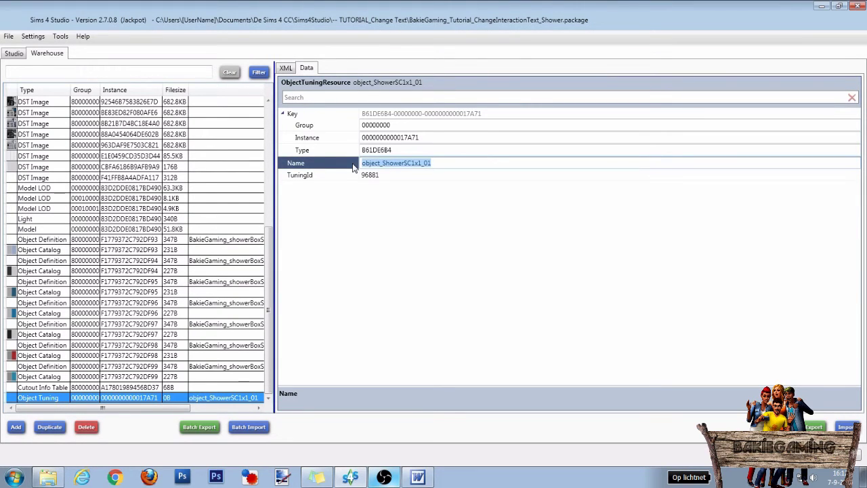
{"action": "key", "text": "BackSpace"}
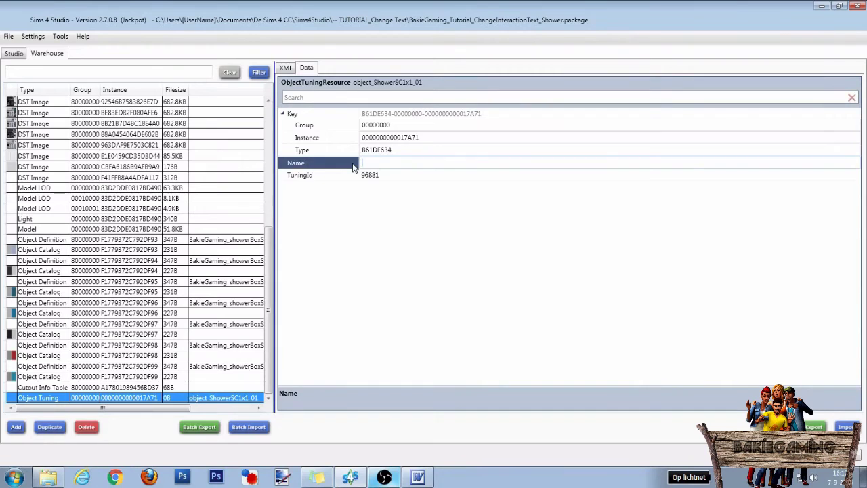
{"action": "key", "text": "ctrl+v"}
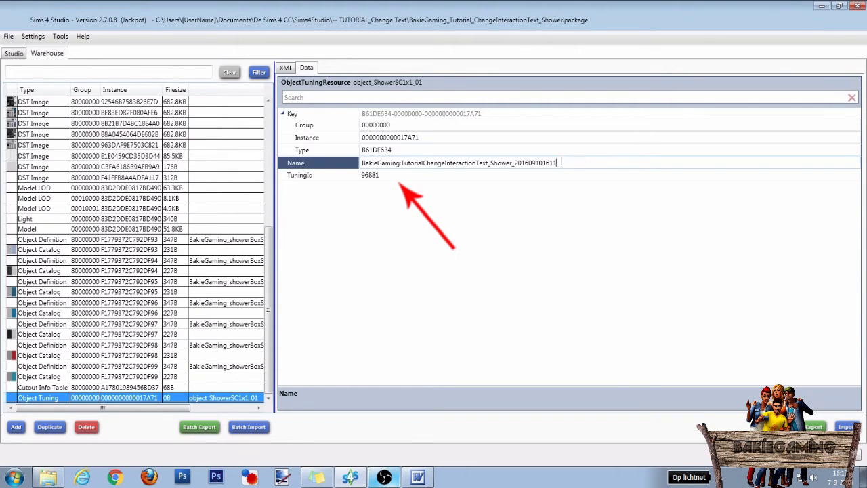
{"action": "key", "text": "Return"}
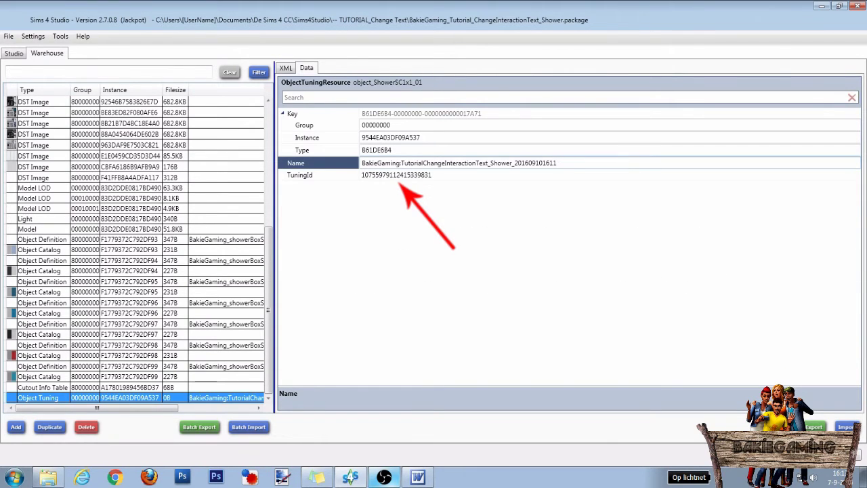
{"action": "left_click_drag", "start_coordinate": [556, 163], "coordinate": [360, 163]}
{"action": "key", "text": "ctrl+c"}
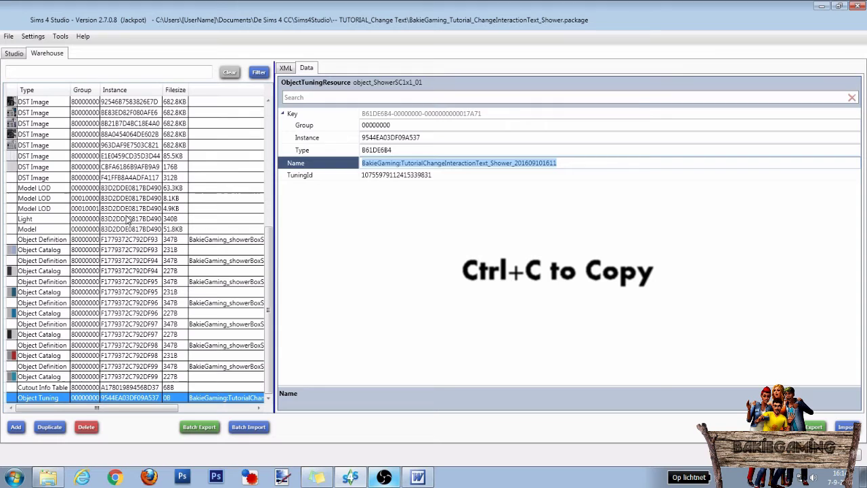
Paste the custom tuning name into the first Object Definition's Tuning field.
{"action": "left_click", "coordinate": [47, 240]}
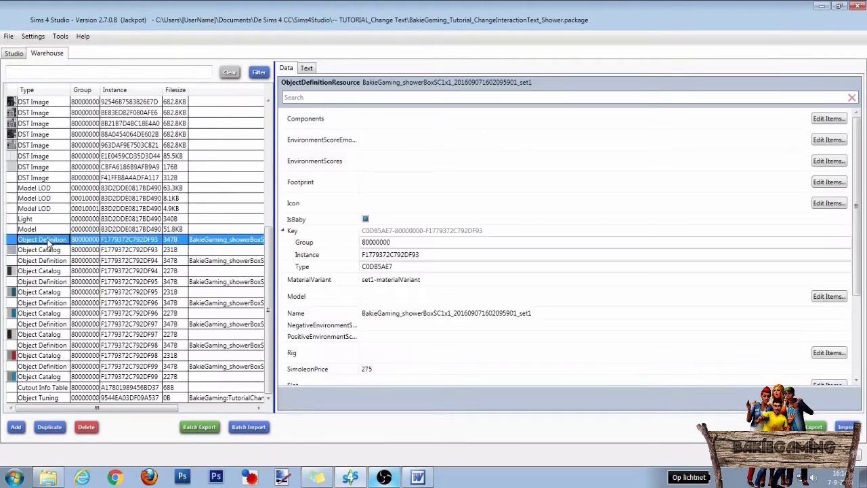
{"action": "scroll", "coordinate": [857, 291], "scroll_direction": "down", "scroll_amount": 5}
{"action": "scroll", "coordinate": [857, 292], "scroll_direction": "down", "scroll_amount": 1}
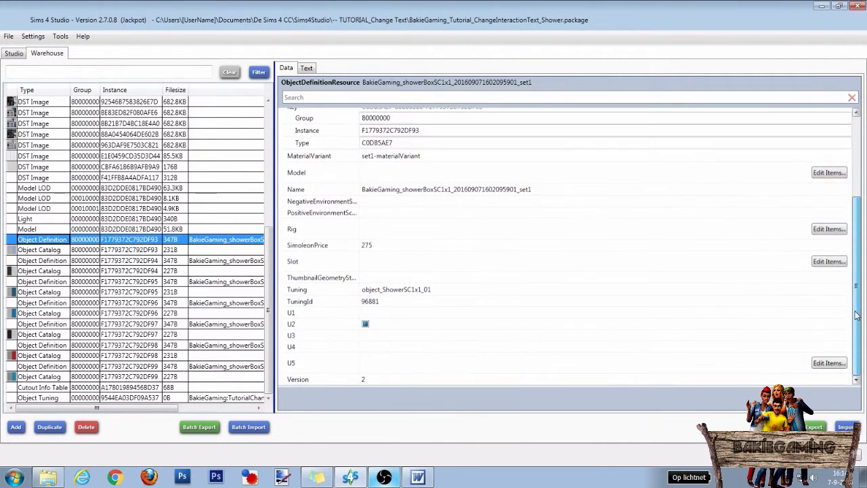
{"action": "left_click", "coordinate": [444, 288]}
{"action": "left_click_drag", "start_coordinate": [443, 289], "coordinate": [358, 290]}
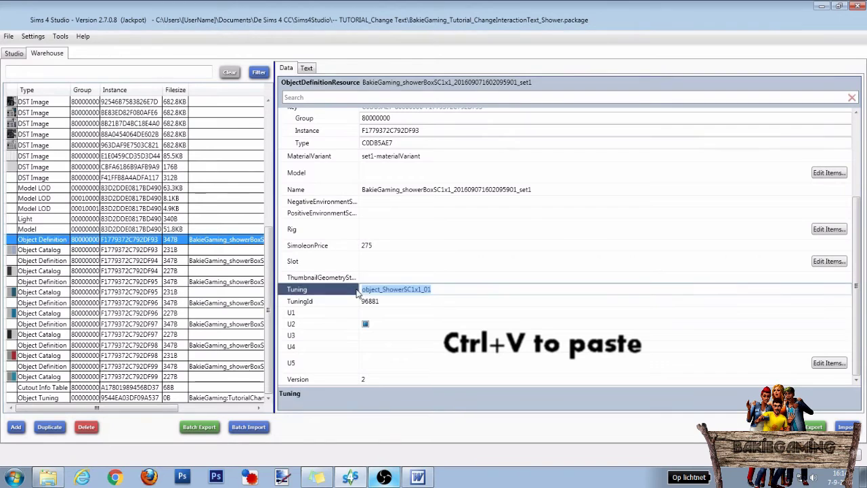
{"action": "key", "text": "ctrl+v"}
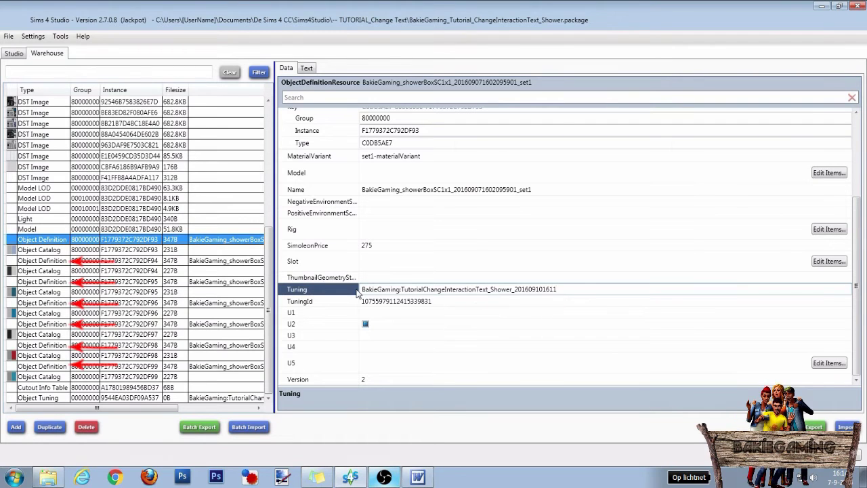
Paste the same custom tuning name into the set2 and set3 Object Definitions' Tuning fields.
{"action": "left_click", "coordinate": [51, 261]}
{"action": "left_click", "coordinate": [334, 292]}
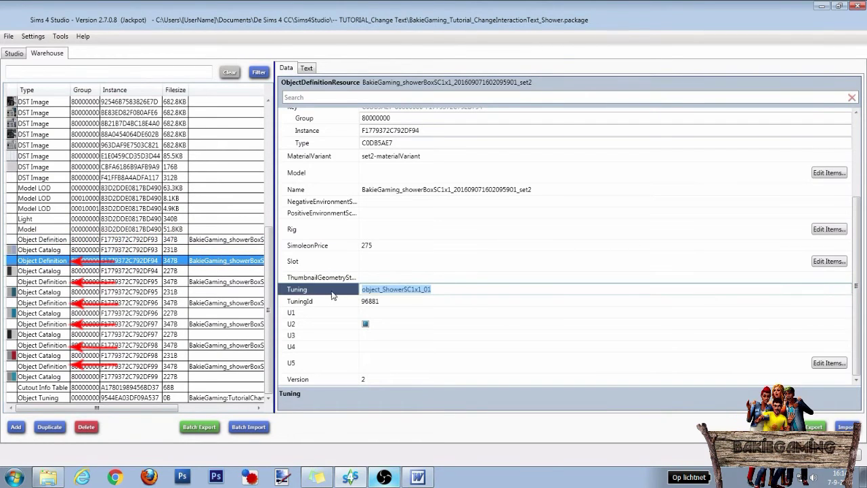
{"action": "key", "text": "ctrl+v"}
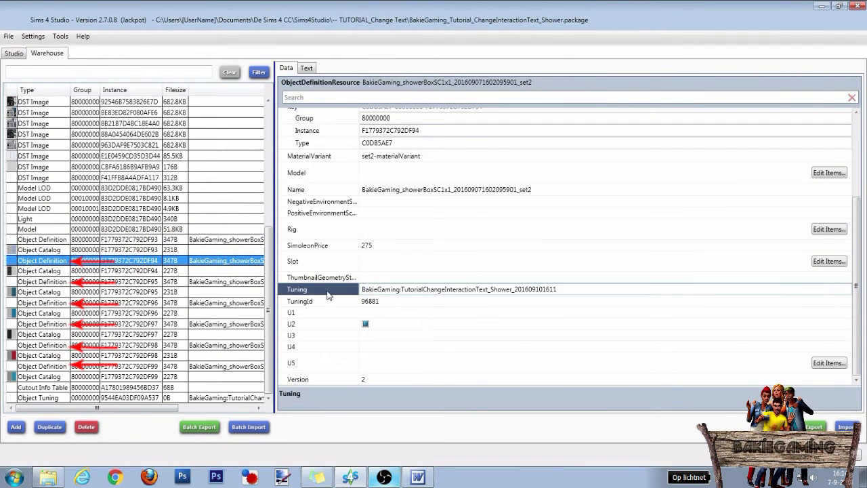
{"action": "left_click", "coordinate": [68, 281]}
{"action": "left_click", "coordinate": [323, 291]}
{"action": "key", "text": "ctrl+v"}
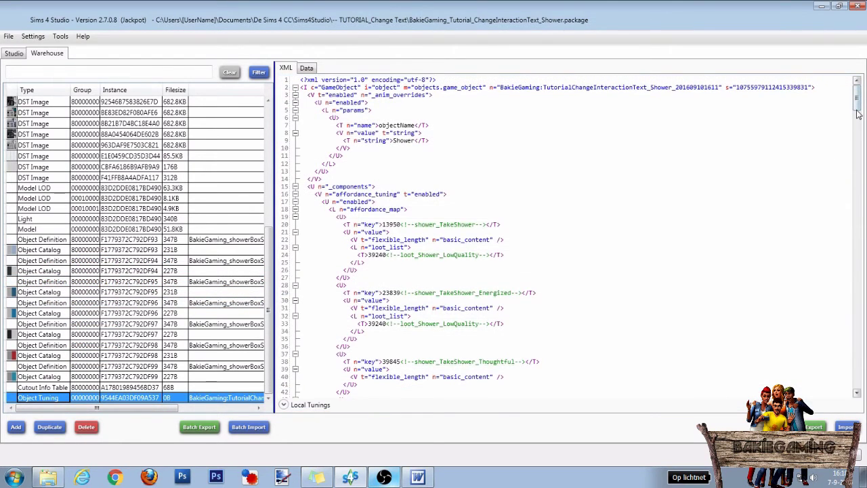
Copy the shower_TakeShower ID 13950 from line 412 of the Object Tuning's super affordances.
{"action": "left_click_drag", "start_coordinate": [857, 102], "coordinate": [857, 345]}
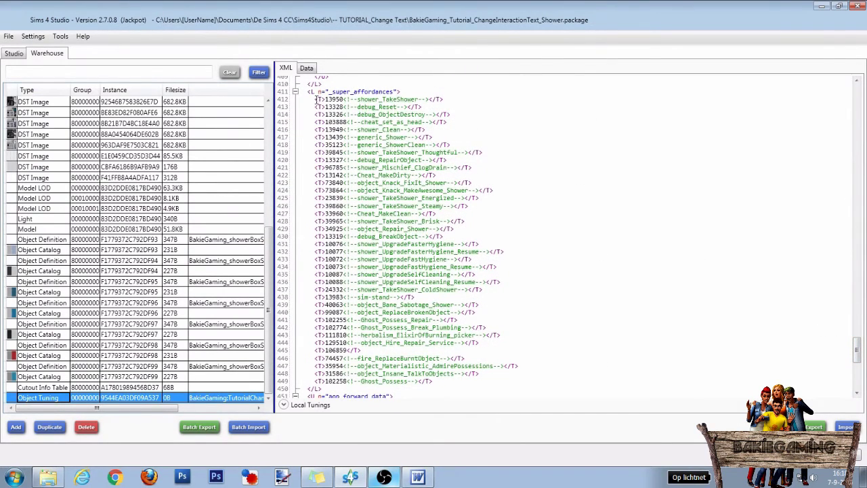
{"action": "left_click_drag", "start_coordinate": [316, 98], "coordinate": [449, 101]}
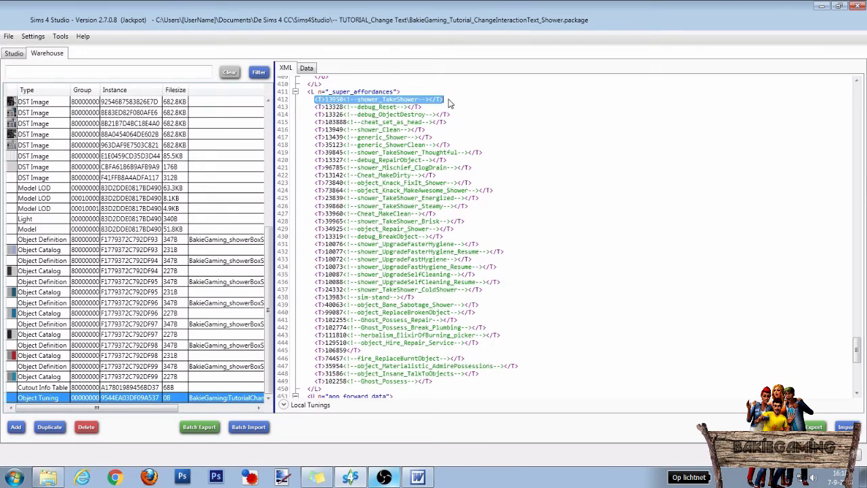
{"action": "left_click", "coordinate": [448, 100]}
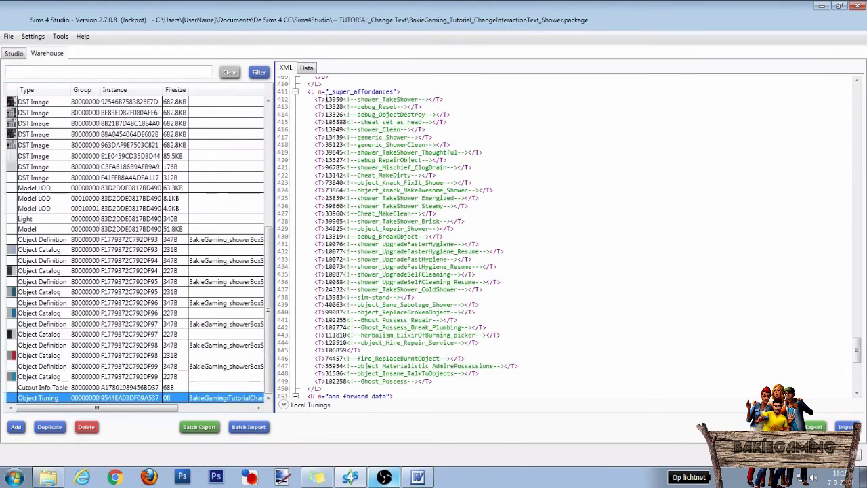
{"action": "left_click_drag", "start_coordinate": [326, 99], "coordinate": [343, 99]}
{"action": "key", "text": "ctrl+c"}
Extract the interaction/shower_TakeShower tuning (ID 13950) into the package.
{"action": "left_click", "coordinate": [61, 36]}
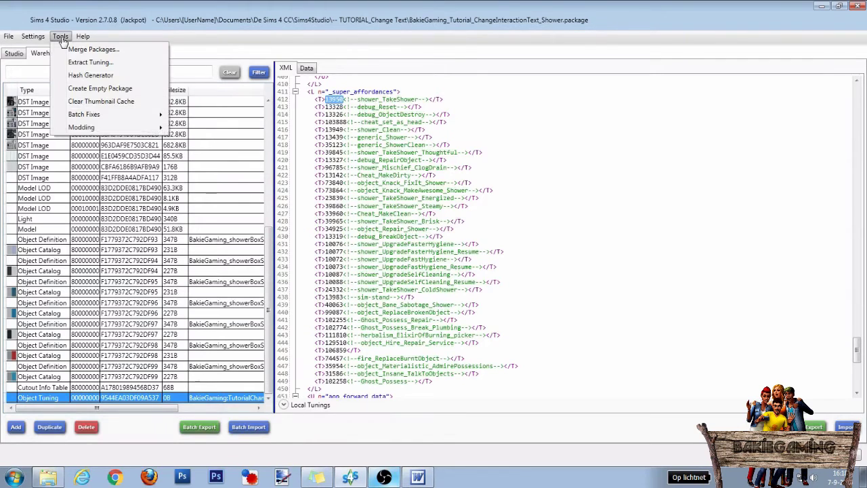
{"action": "left_click", "coordinate": [87, 61]}
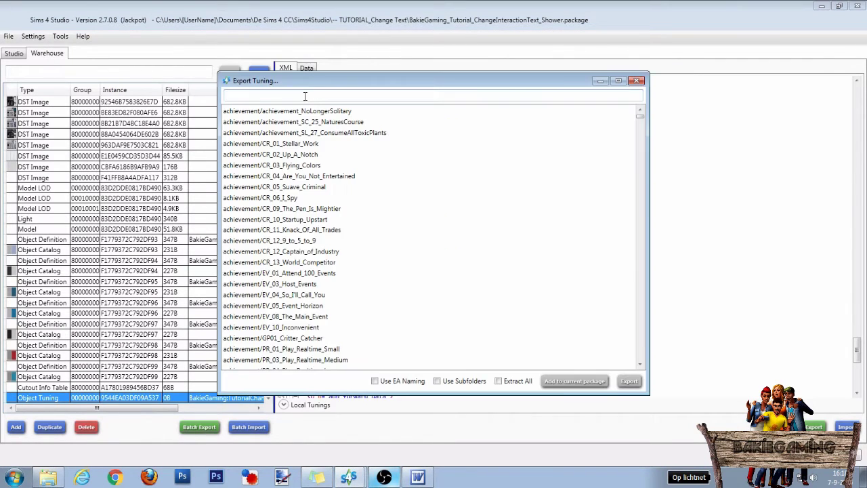
{"action": "key", "text": "ctrl+v"}
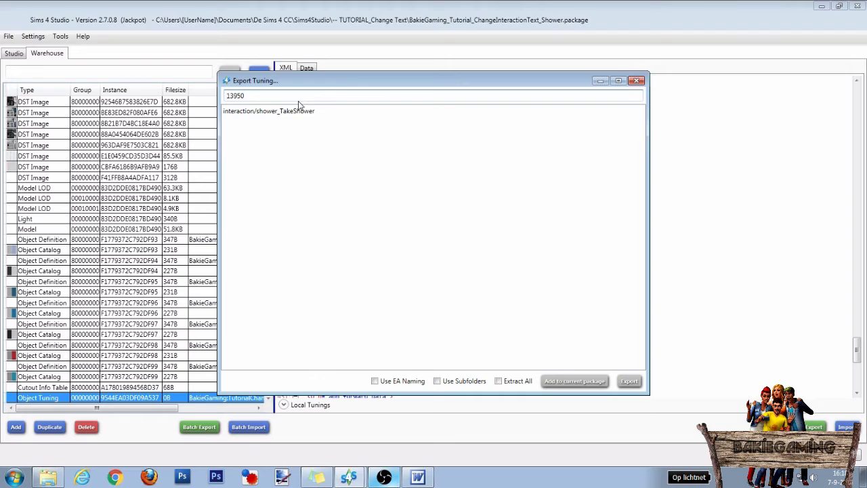
{"action": "left_click", "coordinate": [283, 112]}
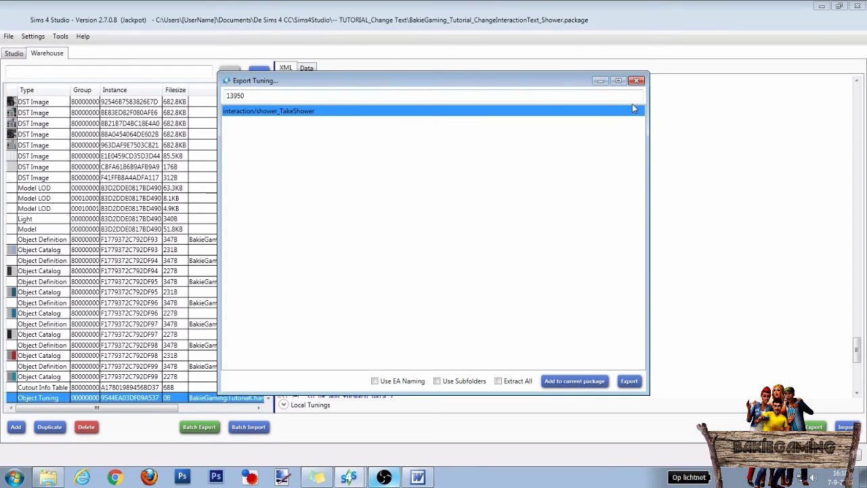
{"action": "left_click", "coordinate": [636, 81]}
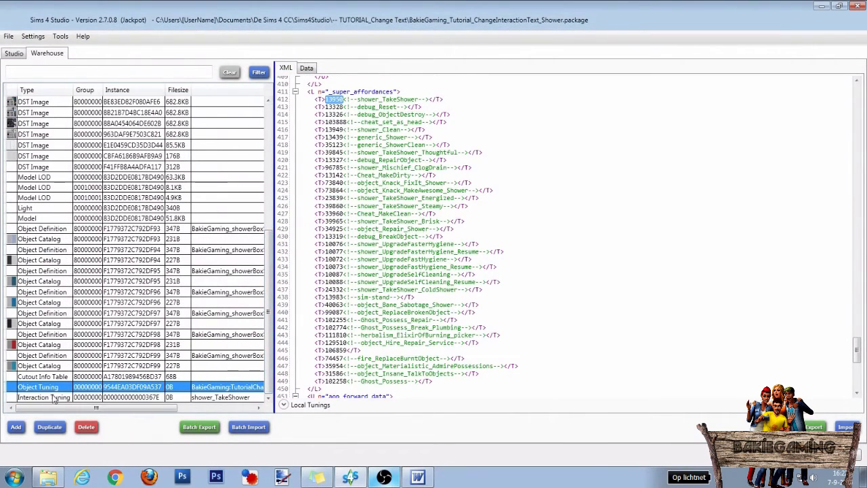
{"action": "left_click", "coordinate": [46, 399]}
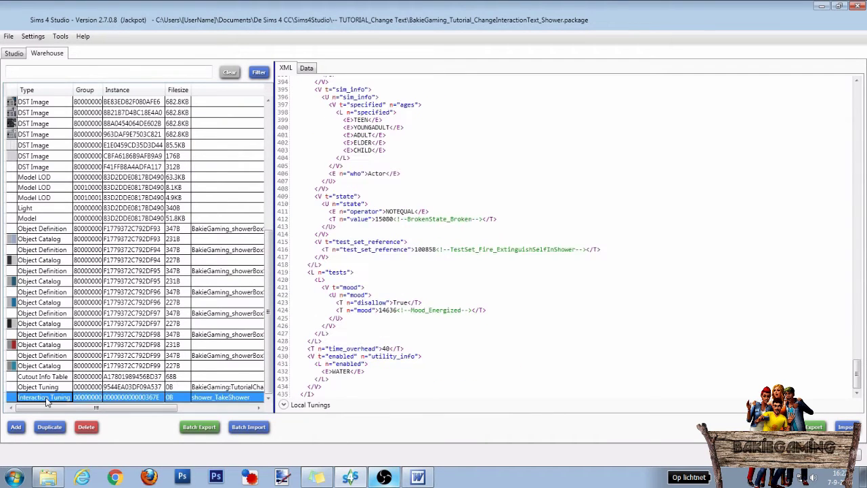
{"action": "left_click", "coordinate": [307, 69]}
{"action": "left_click", "coordinate": [432, 163]}
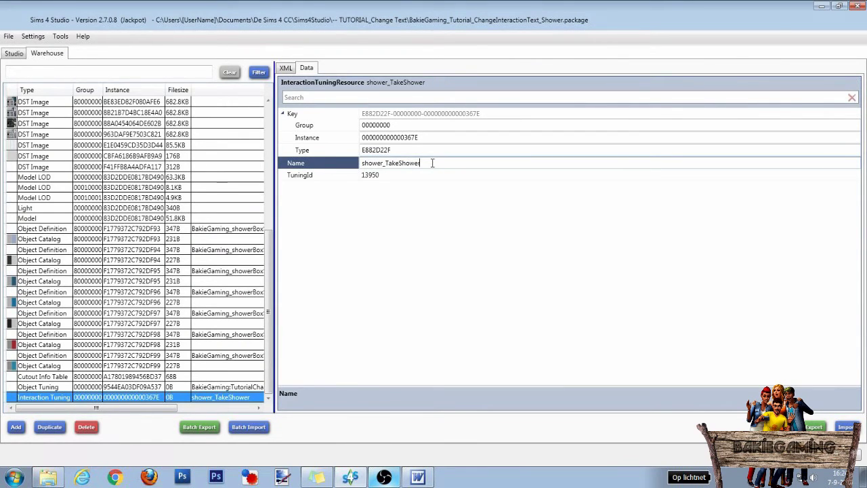
{"action": "left_click_drag", "start_coordinate": [432, 163], "coordinate": [355, 164]}
{"action": "key", "text": "ctrl+v"}
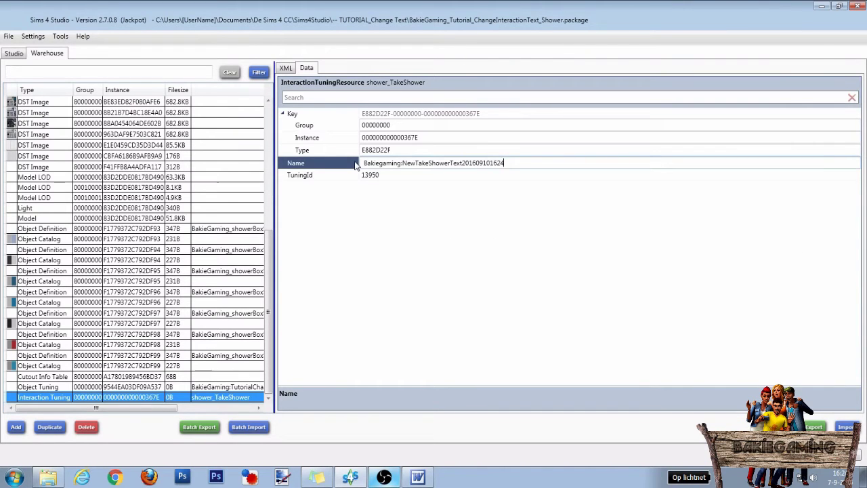
{"action": "key", "text": "Return"}
{"action": "left_click", "coordinate": [434, 176]}
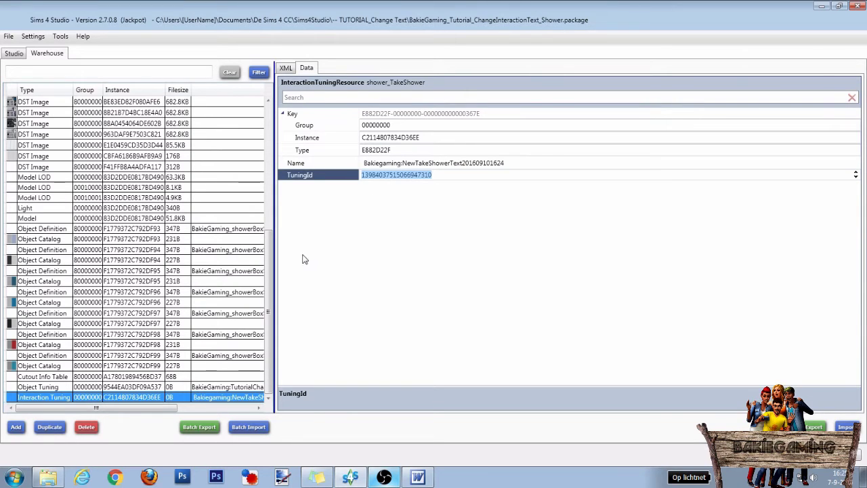
{"action": "left_click", "coordinate": [44, 387]}
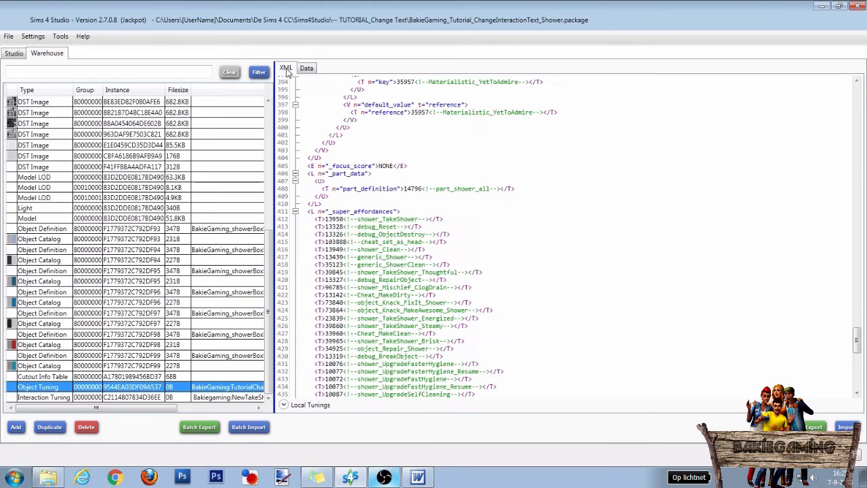
{"action": "double_click", "coordinate": [332, 219]}
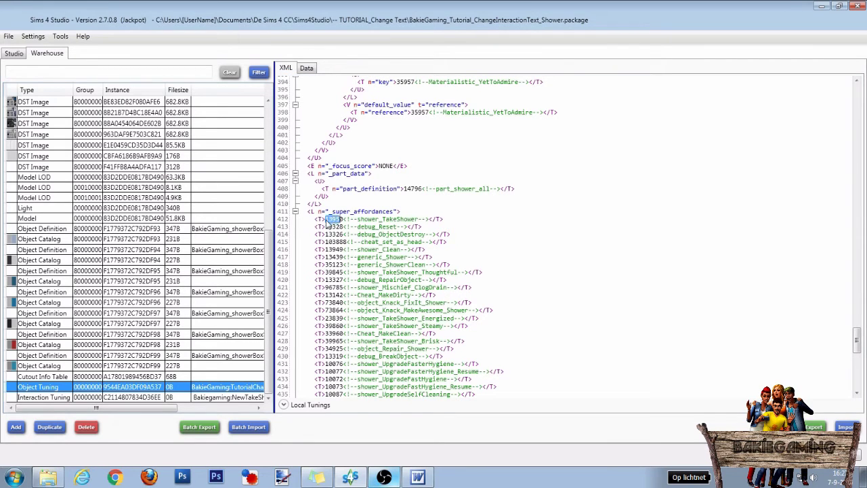
{"action": "key", "text": "ctrl+v"}
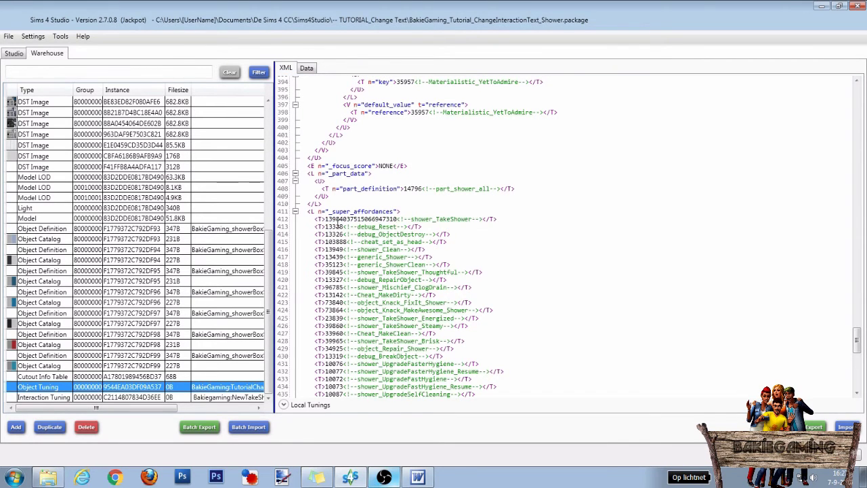
{"action": "scroll", "coordinate": [743, 251], "scroll_direction": "up", "scroll_amount": 18}
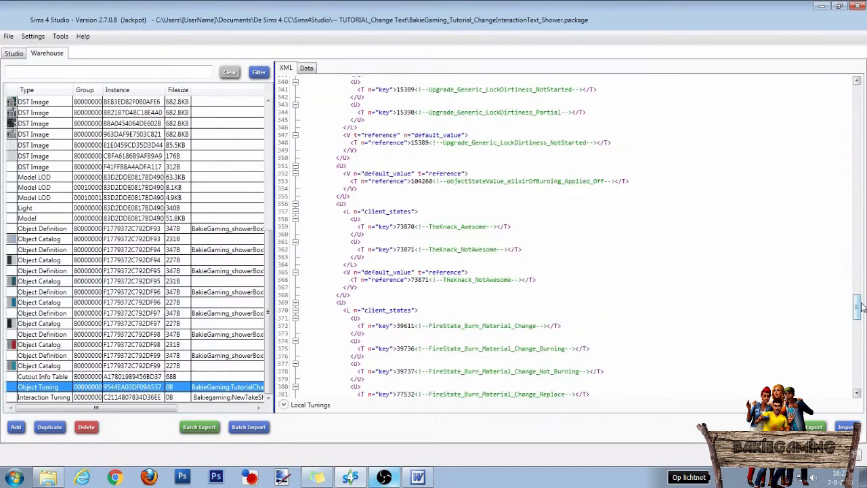
{"action": "left_click_drag", "start_coordinate": [858, 307], "coordinate": [856, 97]}
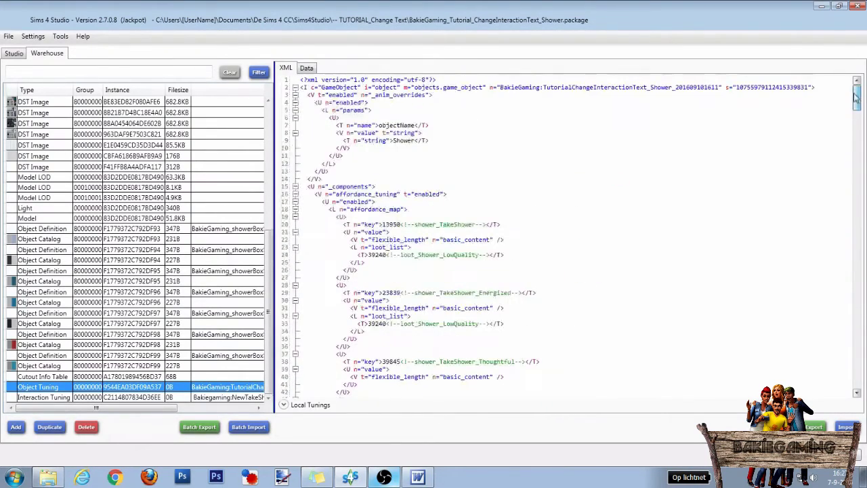
{"action": "double_click", "coordinate": [385, 224]}
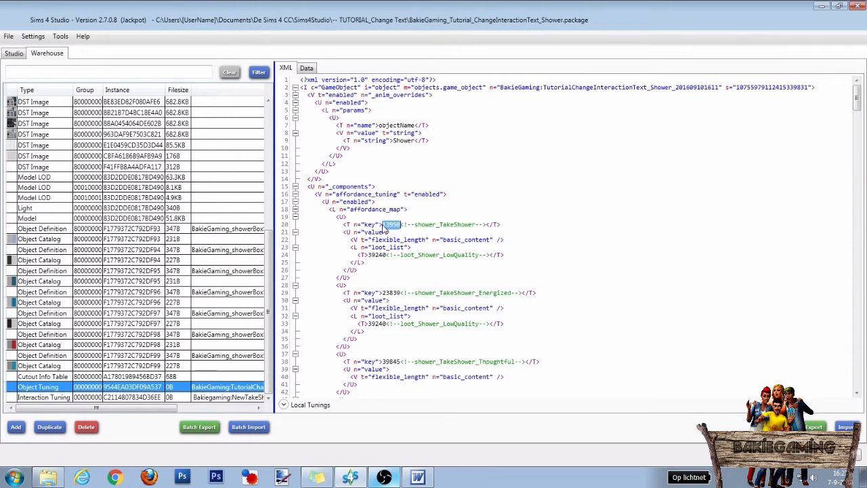
{"action": "key", "text": "ctrl+v"}
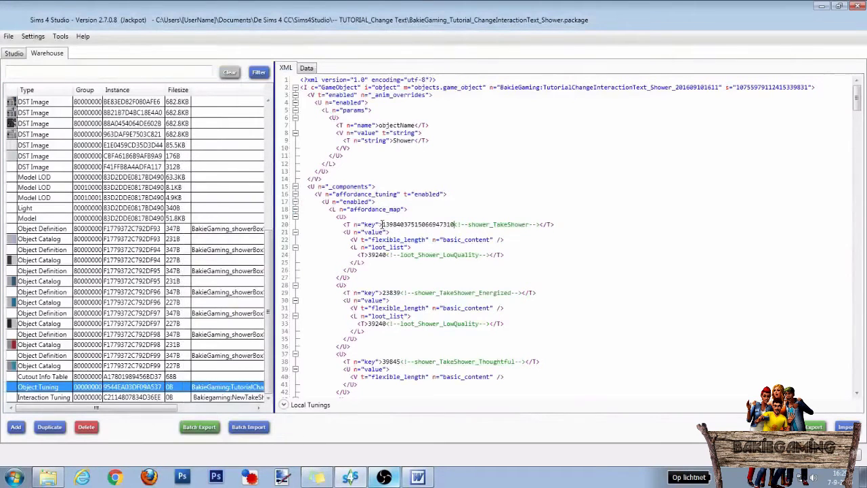
Show the new interaction's XML down to its display_name key 0x114A92FE on line 255.
{"action": "left_click", "coordinate": [59, 398]}
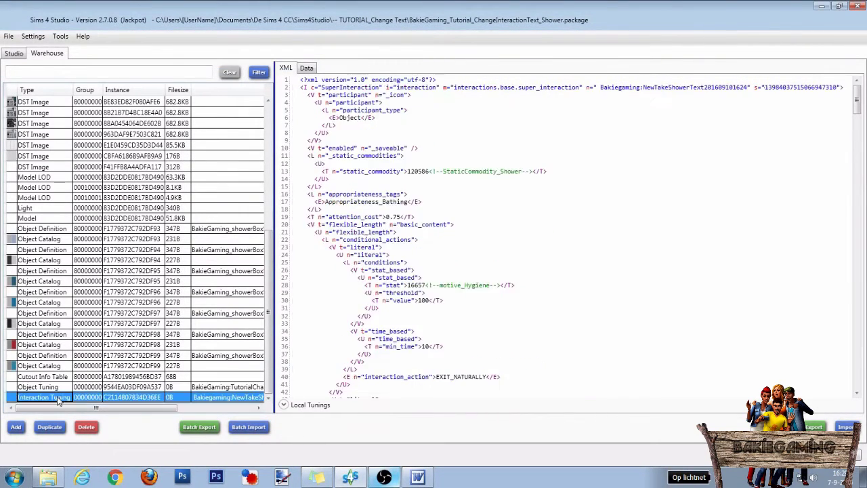
{"action": "scroll", "coordinate": [637, 305], "scroll_direction": "down", "scroll_amount": 20}
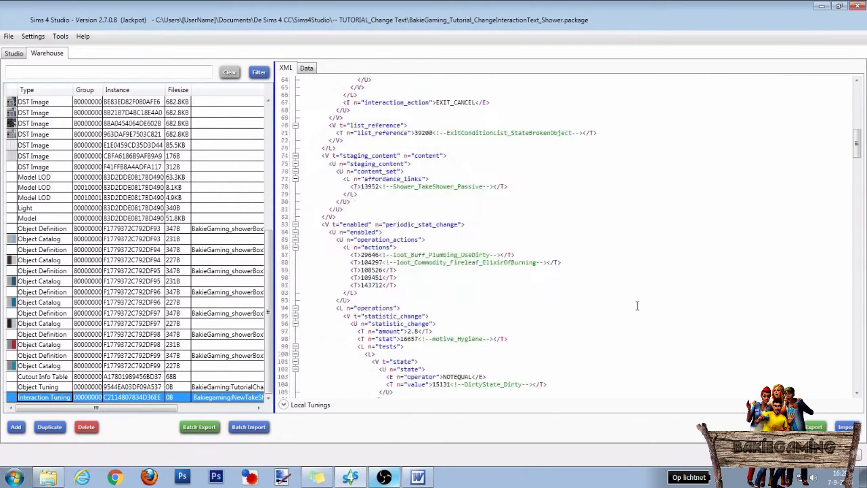
{"action": "scroll", "coordinate": [637, 306], "scroll_direction": "down", "scroll_amount": 20}
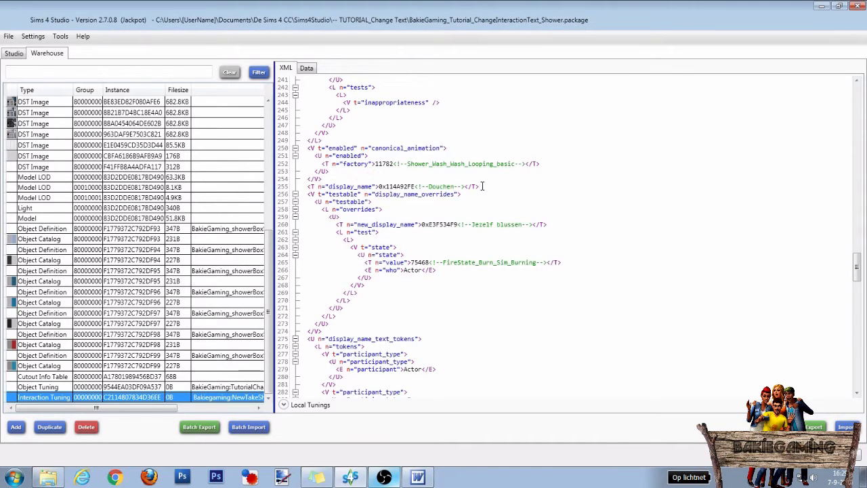
Inspect the English String Table's first entry Key F514F84F, leaving the entries unchanged.
{"action": "scroll", "coordinate": [275, 155], "scroll_direction": "up", "scroll_amount": 5}
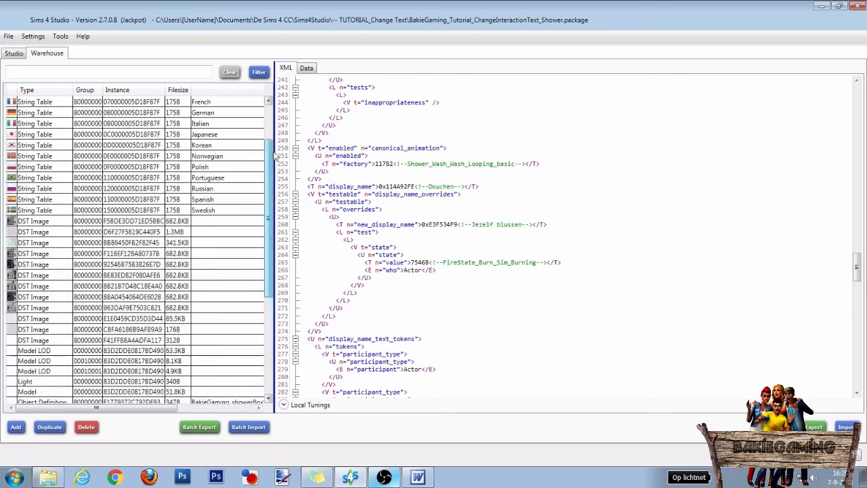
{"action": "scroll", "coordinate": [275, 155], "scroll_direction": "up", "scroll_amount": 2}
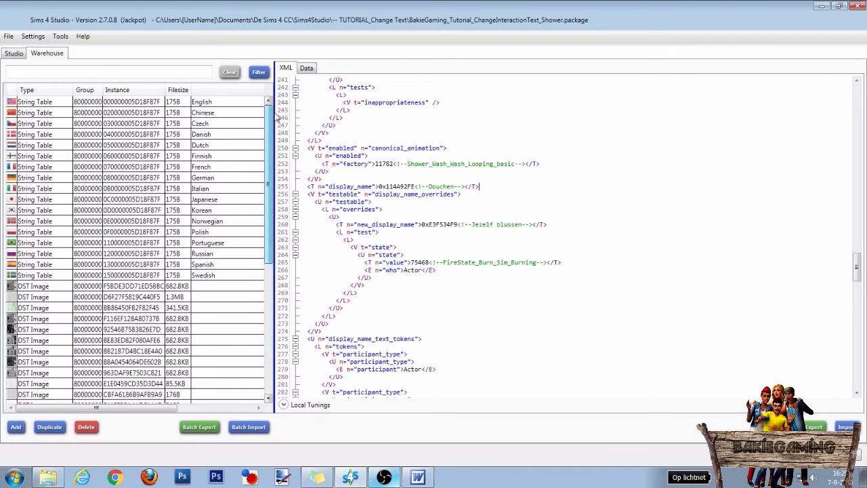
{"action": "left_click", "coordinate": [38, 103]}
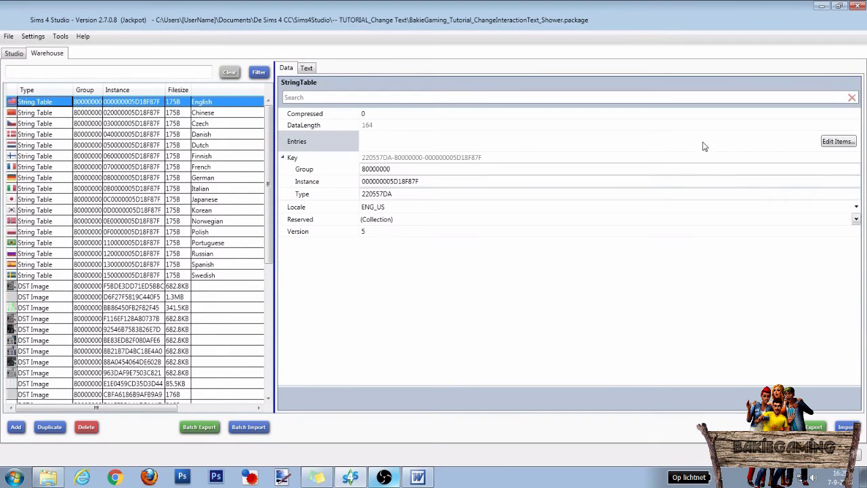
{"action": "left_click", "coordinate": [838, 141]}
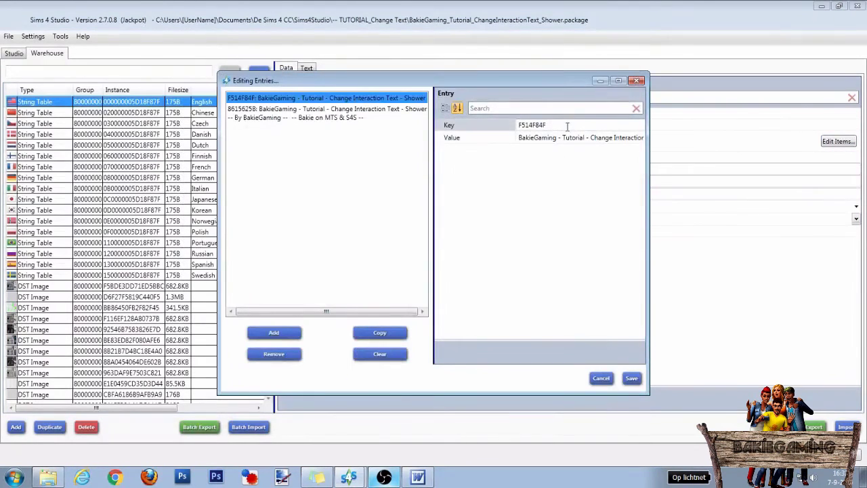
{"action": "left_click", "coordinate": [568, 124]}
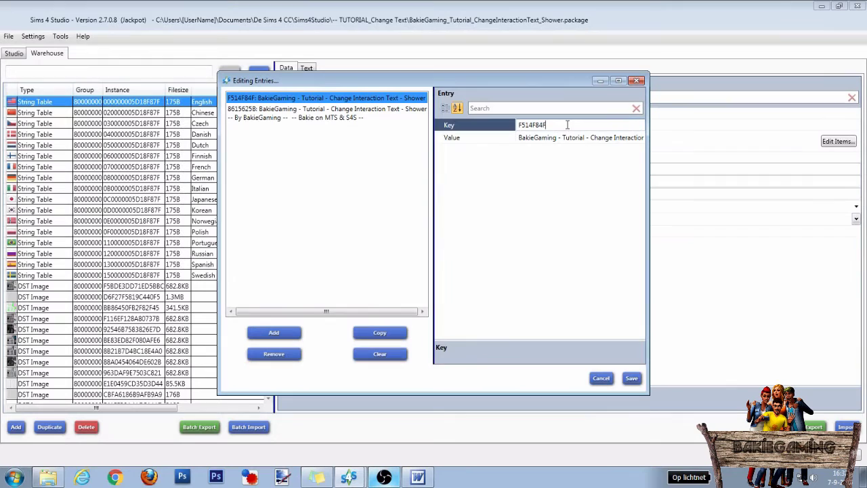
{"action": "left_click_drag", "start_coordinate": [568, 125], "coordinate": [512, 129]}
{"action": "left_click", "coordinate": [601, 379]}
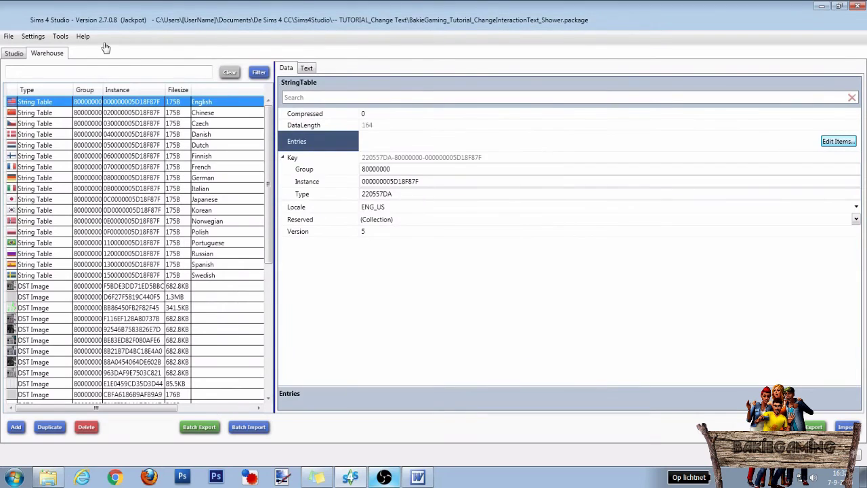
{"action": "left_click", "coordinate": [60, 36]}
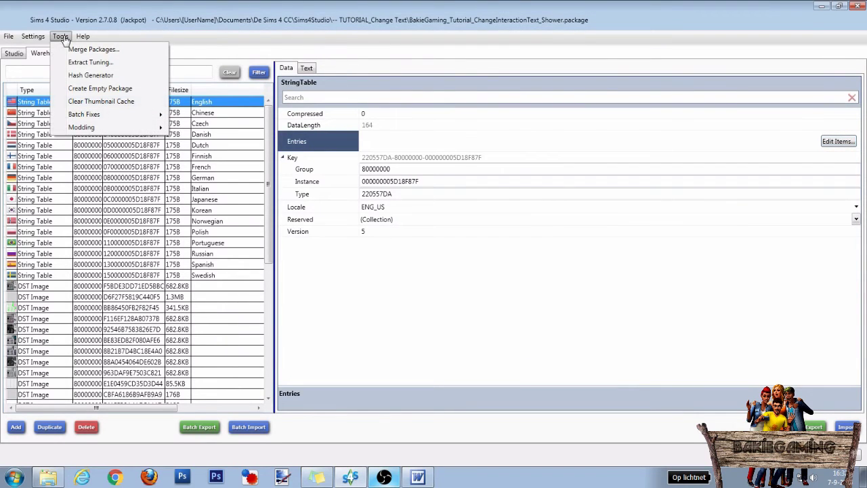
{"action": "left_click", "coordinate": [85, 75]}
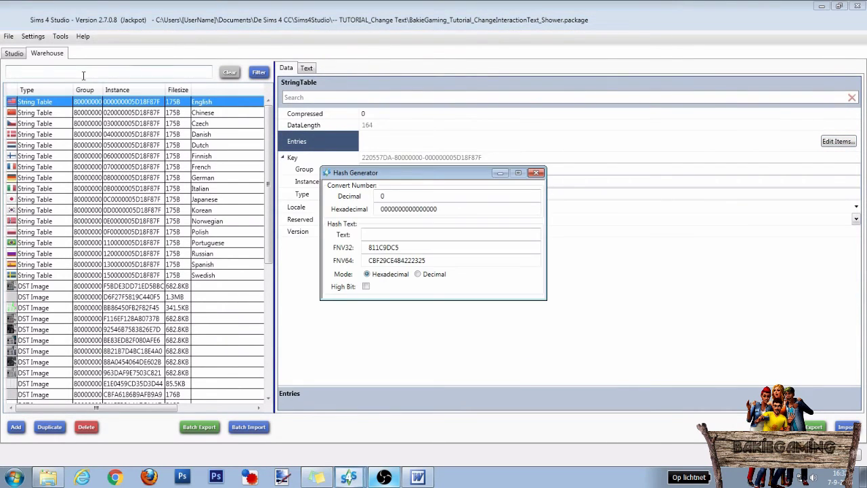
{"action": "left_click", "coordinate": [400, 234]}
{"action": "type", "text": "BakieGaming:NewinteractionString_TakeShower"}
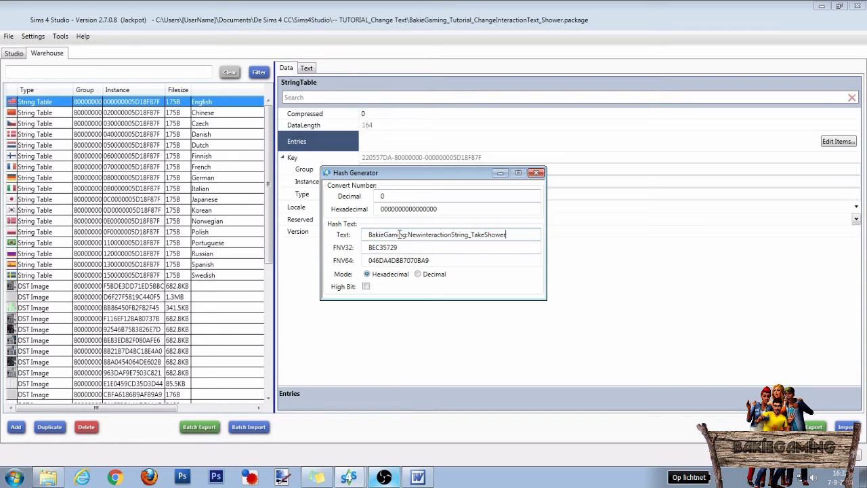
{"action": "type", "text": "2016"}
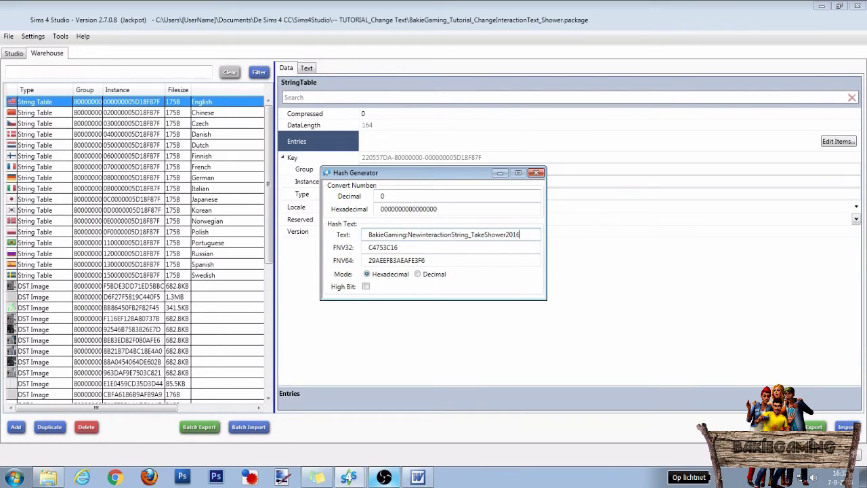
{"action": "type", "text": "0907"}
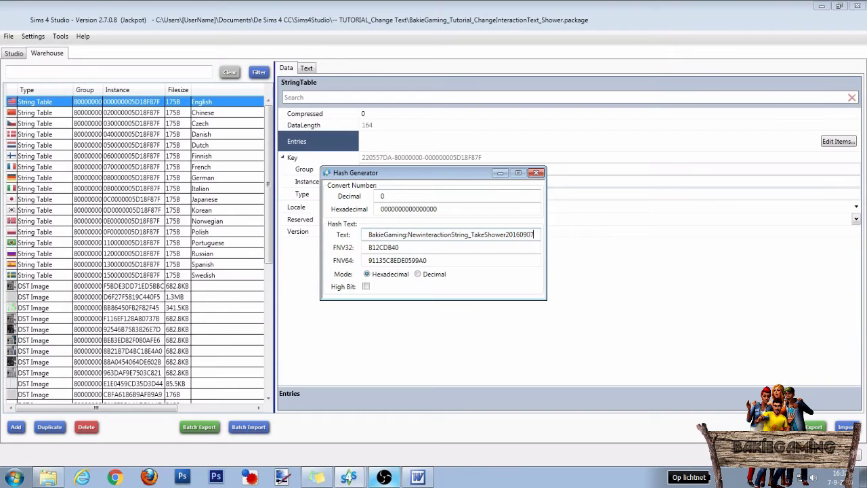
{"action": "type", "text": "16"}
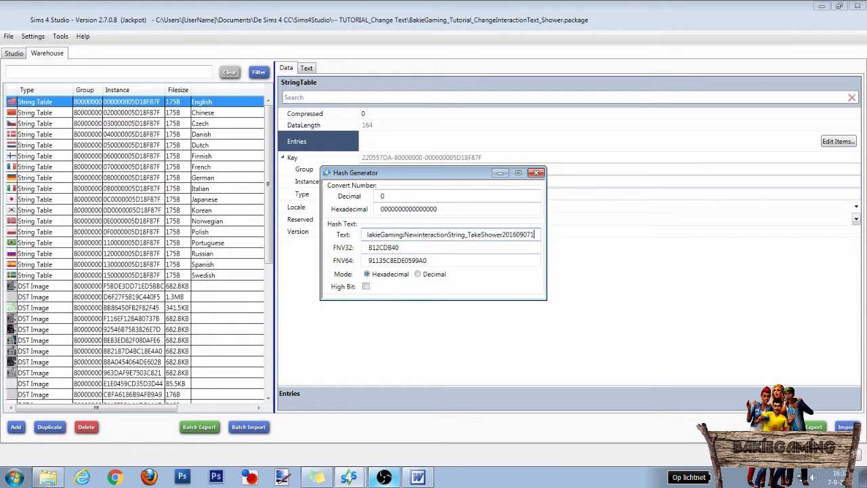
{"action": "type", "text": ".32"}
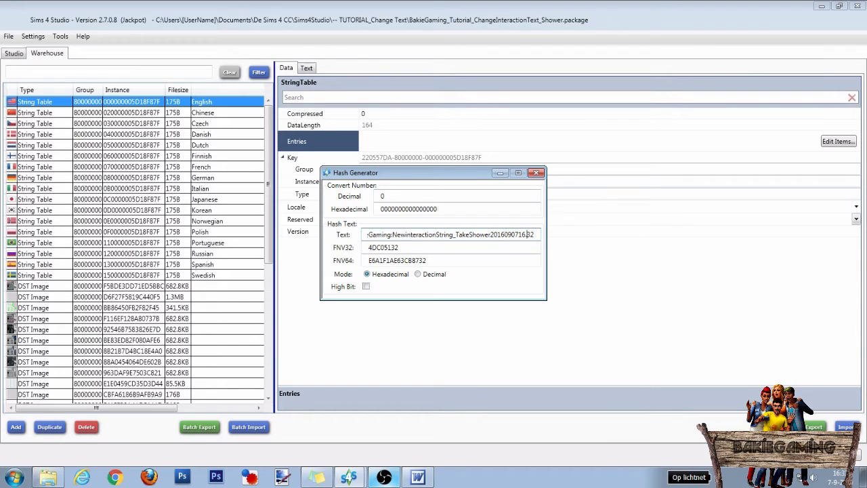
{"action": "key", "text": "BackSpace"}
{"action": "left_click_drag", "start_coordinate": [397, 248], "coordinate": [364, 252]}
{"action": "key", "text": "ctrl+c"}
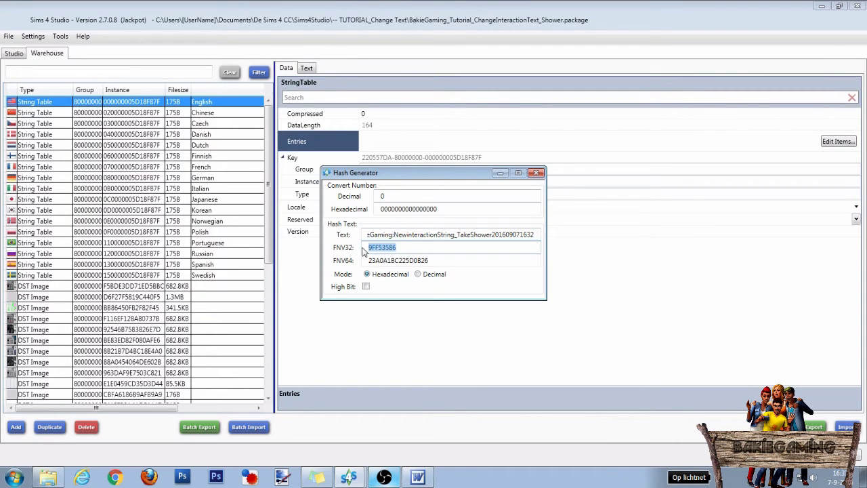
{"action": "left_click", "coordinate": [537, 174]}
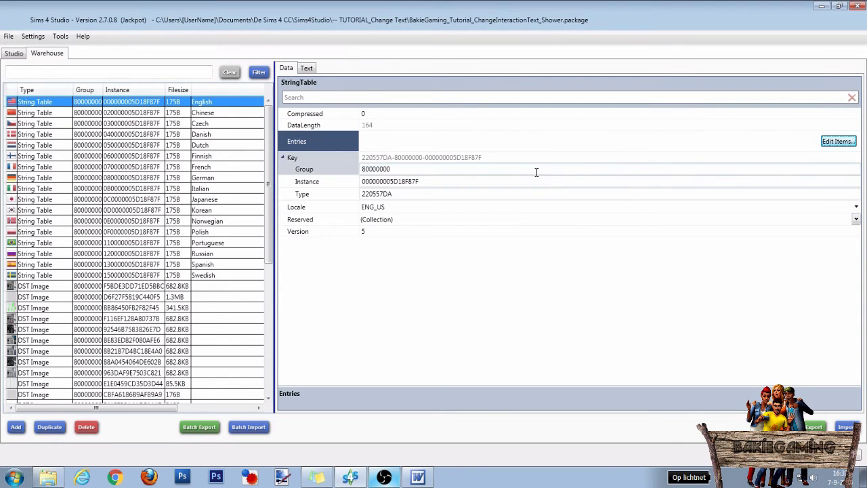
Add English string entry 9FF53586 reading '{0.SimFirstName}, you stink! Go take a shower!' and save it.
{"action": "left_click", "coordinate": [838, 145]}
{"action": "left_click", "coordinate": [277, 333]}
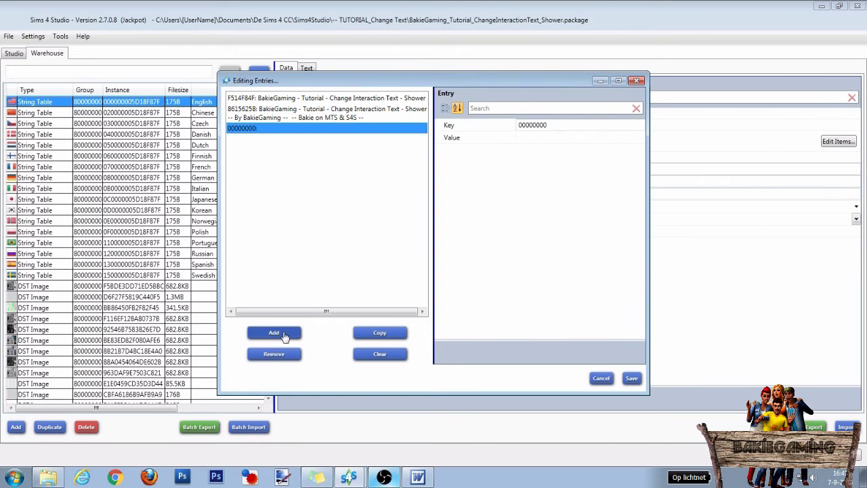
{"action": "left_click", "coordinate": [501, 125]}
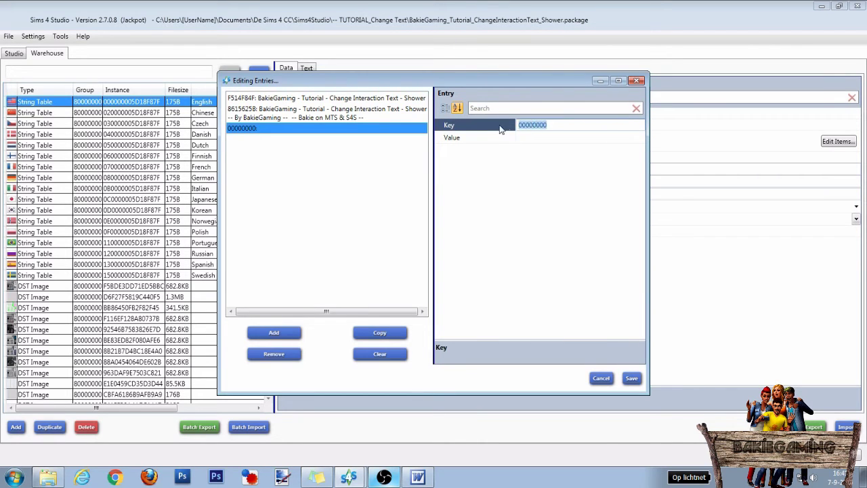
{"action": "key", "text": "ctrl+v"}
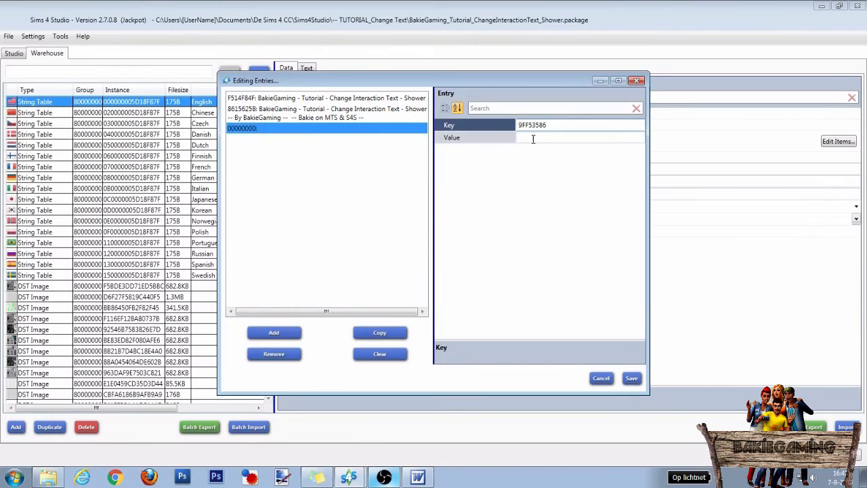
{"action": "left_click", "coordinate": [533, 139]}
{"action": "type", "text": "{0"}
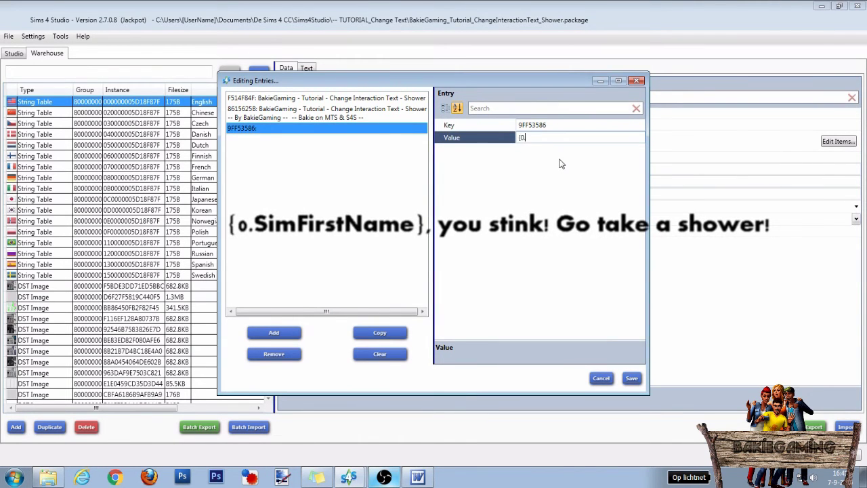
{"action": "type", "text": ".SimFirstName}, you stink! Go take a sh"}
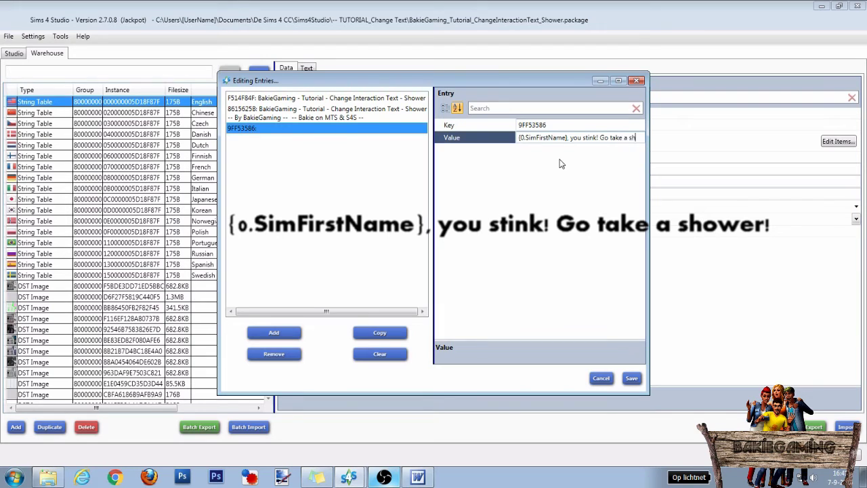
{"action": "type", "text": "ower!"}
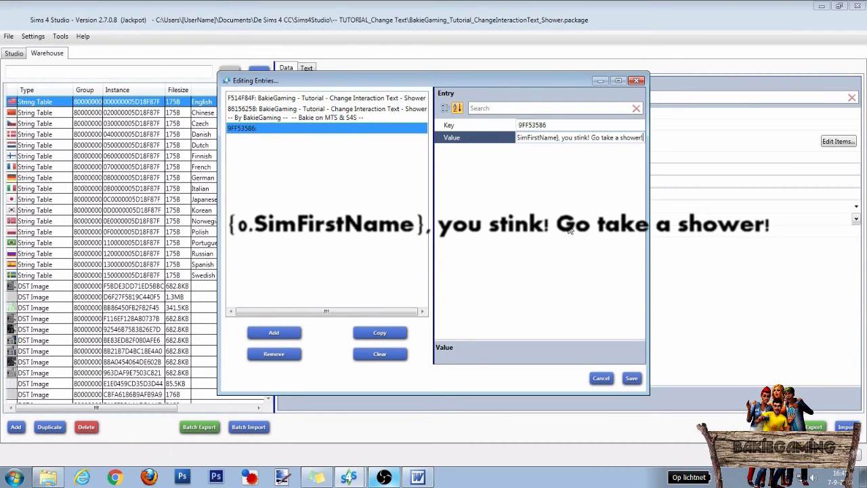
{"action": "left_click", "coordinate": [630, 380]}
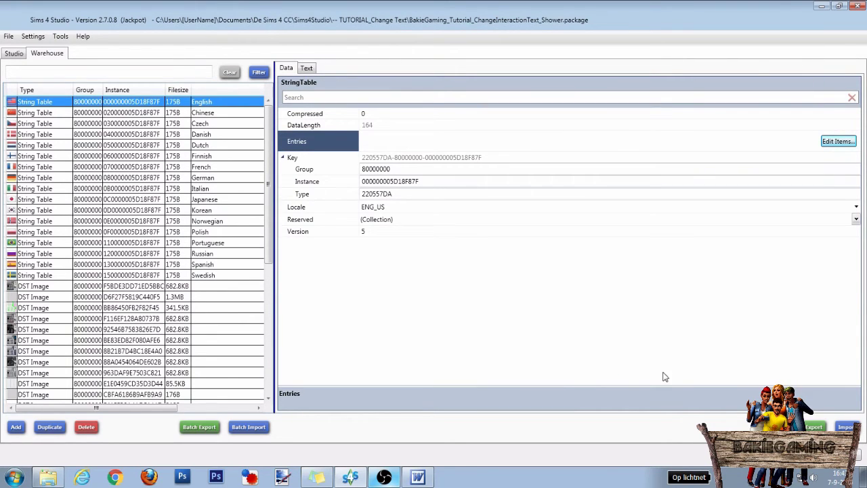
Copy the English string table to all other languages and confirm the Done message.
{"action": "left_click", "coordinate": [61, 38]}
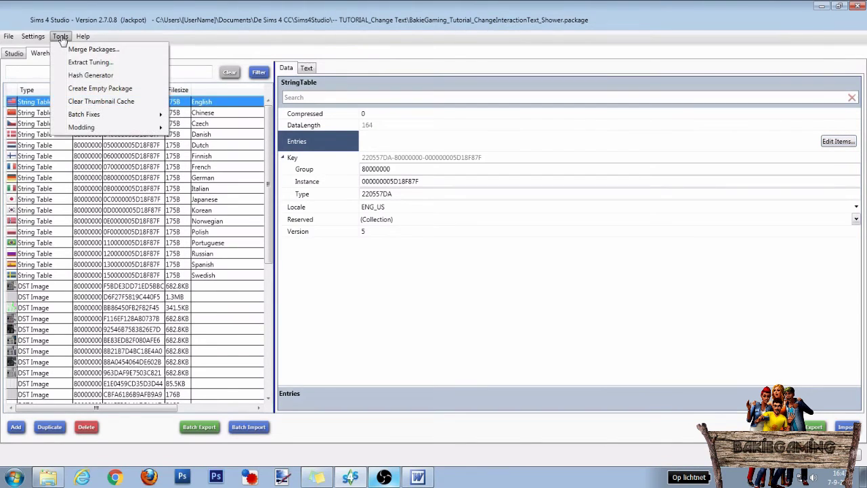
{"action": "mouse_move", "coordinate": [87, 127]}
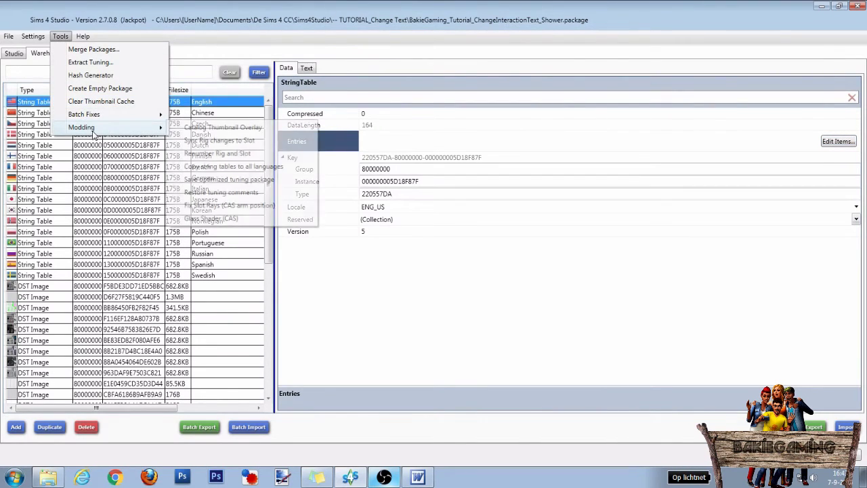
{"action": "left_click", "coordinate": [217, 167]}
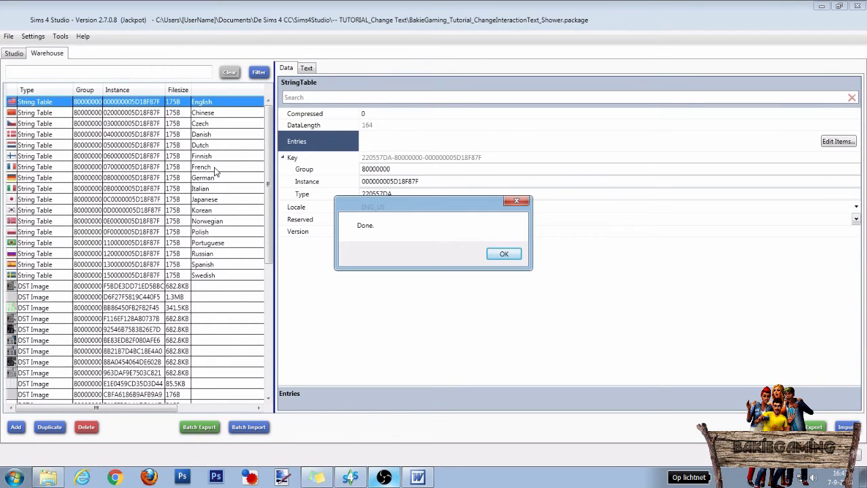
{"action": "left_click", "coordinate": [501, 254]}
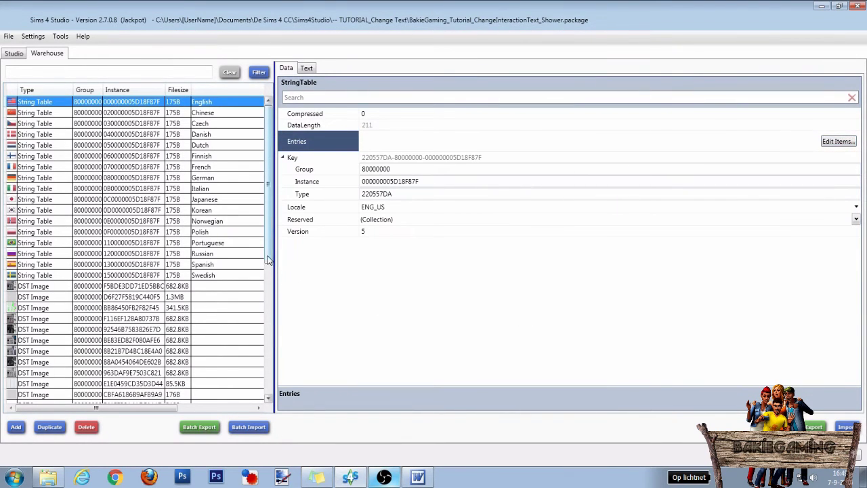
{"action": "left_click_drag", "start_coordinate": [270, 266], "coordinate": [268, 393]}
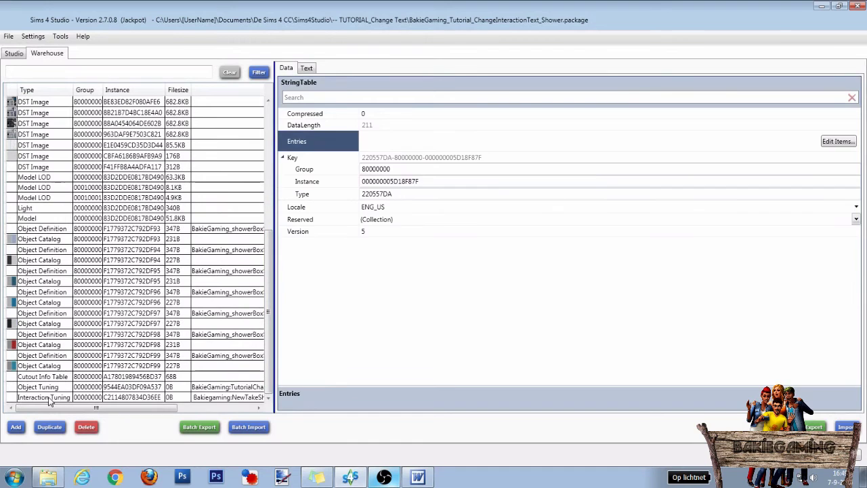
Replace the Take Shower display_name hash 114A92FE with 9FF53586, comment the new text, and save.
{"action": "left_click", "coordinate": [48, 397]}
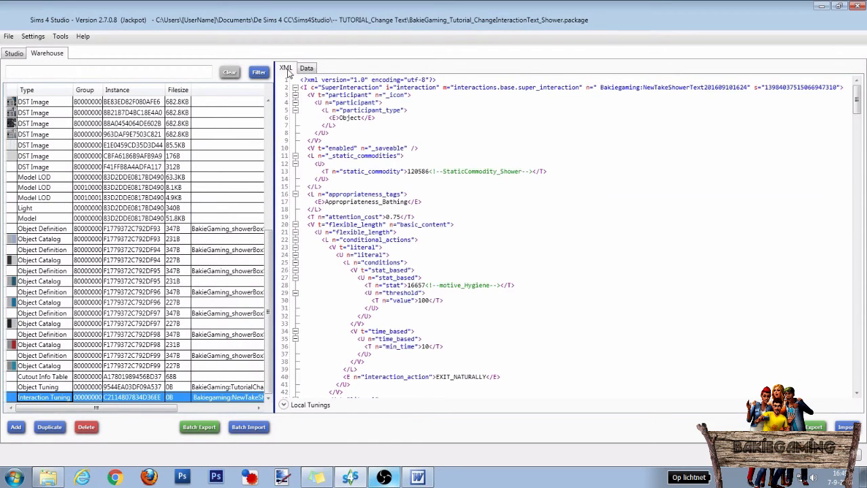
{"action": "scroll", "coordinate": [516, 287], "scroll_direction": "down", "scroll_amount": 7}
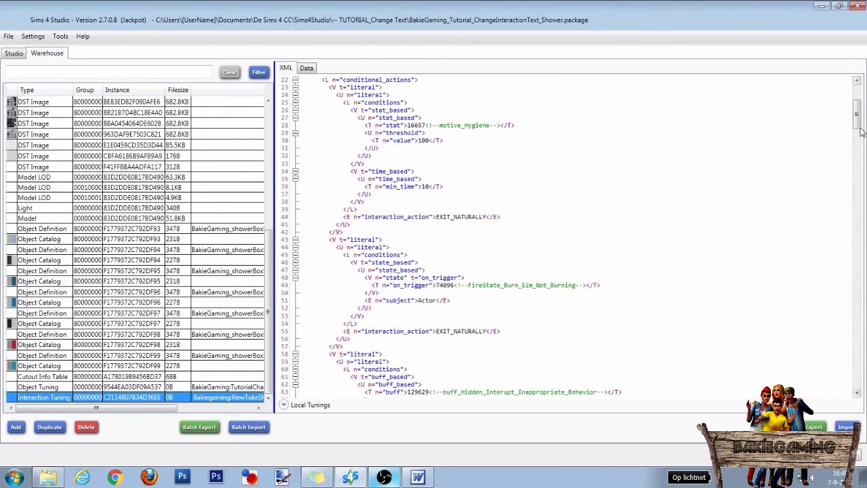
{"action": "left_click_drag", "start_coordinate": [861, 132], "coordinate": [860, 284]}
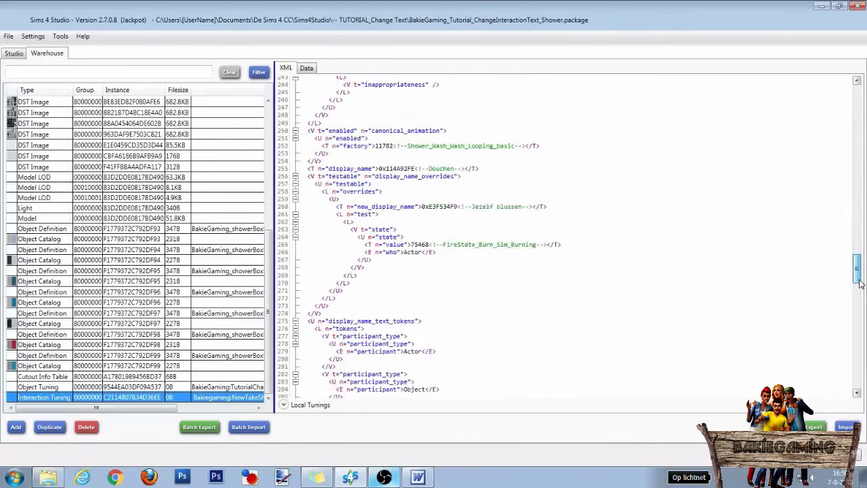
{"action": "left_click", "coordinate": [387, 168]}
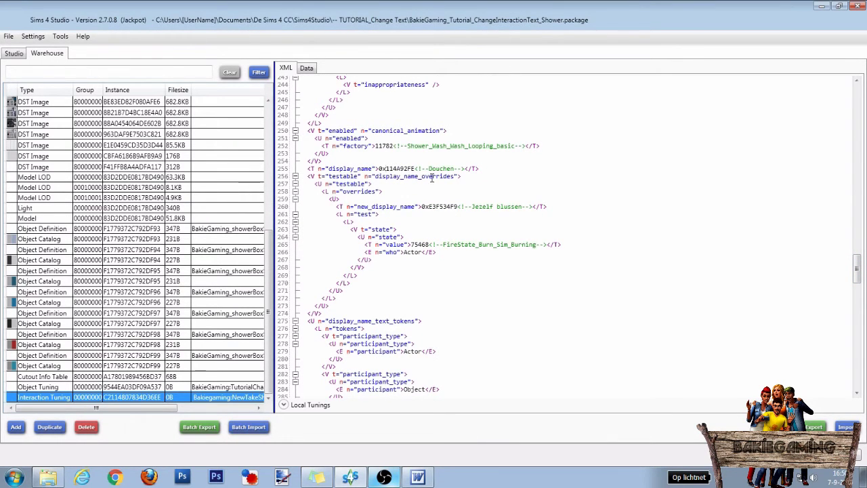
{"action": "key", "text": "shift+Right"}
{"action": "key", "text": "shift+Right"}
{"action": "key", "text": "shift+Right"}
{"action": "key", "text": "shift+Right"}
{"action": "key", "text": "shift+Right"}
{"action": "key", "text": "shift+Right"}
{"action": "key", "text": "shift+Right"}
{"action": "key", "text": "shift+Right"}
{"action": "key", "text": "ctrl+v"}
{"action": "type", "text": "/ Simname"}
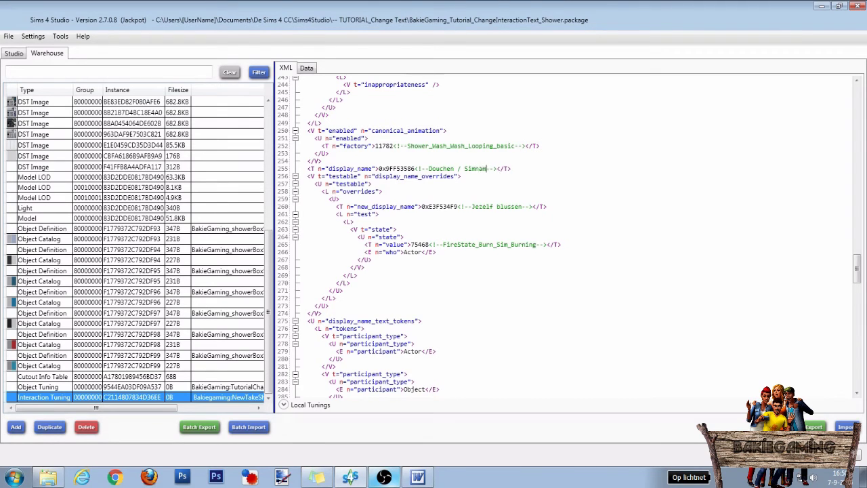
{"action": "type", "text": ", you stink"}
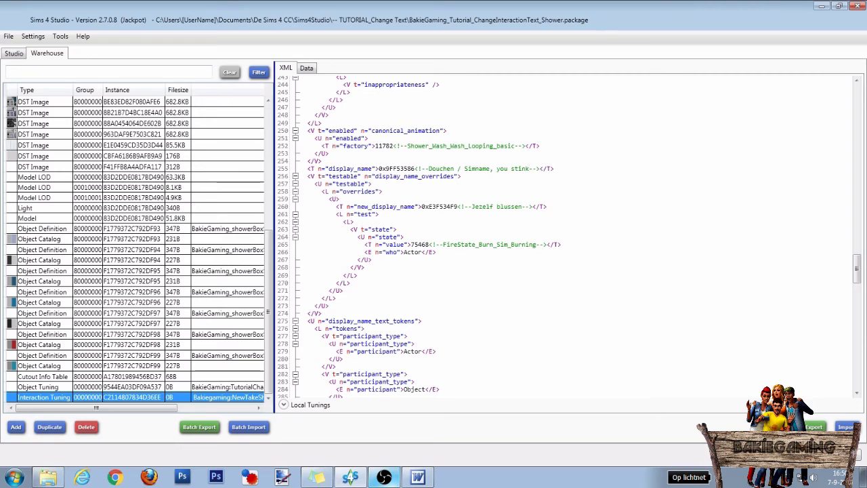
{"action": "type", "text": "! Go take a shower!"}
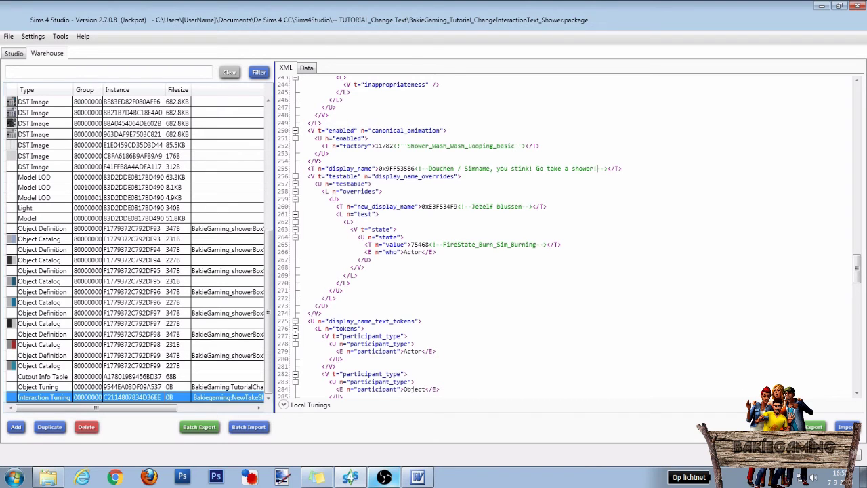
{"action": "key", "text": "ctrl+s"}
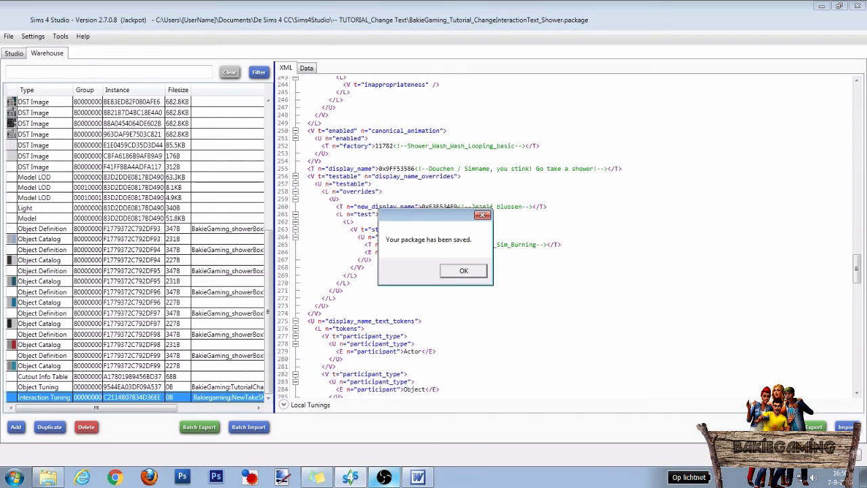
Dismiss the package-saved confirmation message.
{"action": "left_click", "coordinate": [462, 272]}
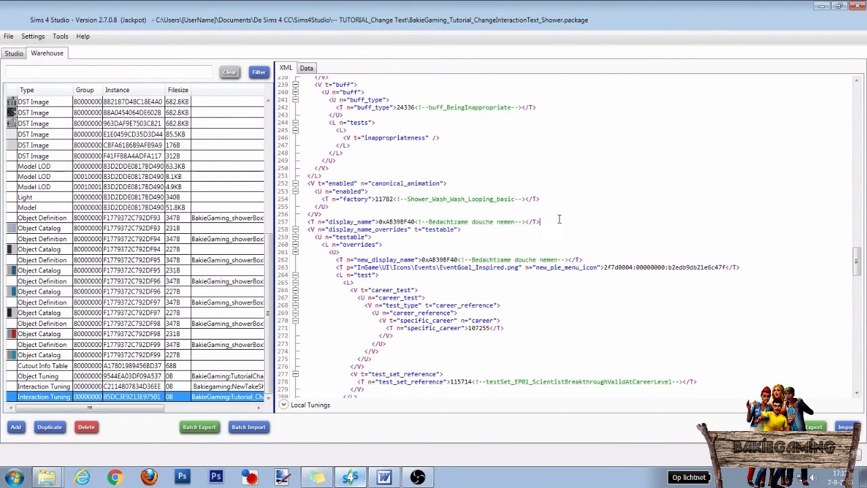
Select the second interaction's display_name, new_display_name override and display_tooltip lines in its XML.
{"action": "left_click_drag", "start_coordinate": [558, 219], "coordinate": [339, 217]}
{"action": "left_click_drag", "start_coordinate": [597, 260], "coordinate": [341, 260]}
{"action": "scroll", "coordinate": [591, 344], "scroll_direction": "down", "scroll_amount": 13}
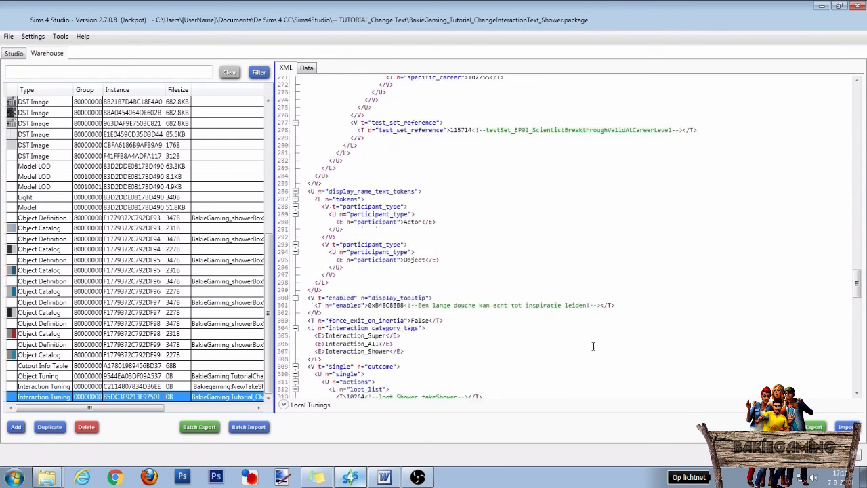
{"action": "left_click_drag", "start_coordinate": [630, 260], "coordinate": [312, 260]}
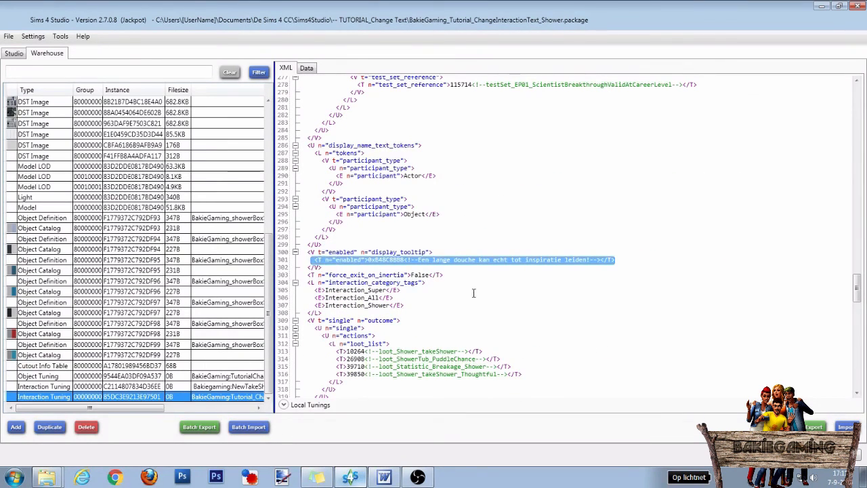